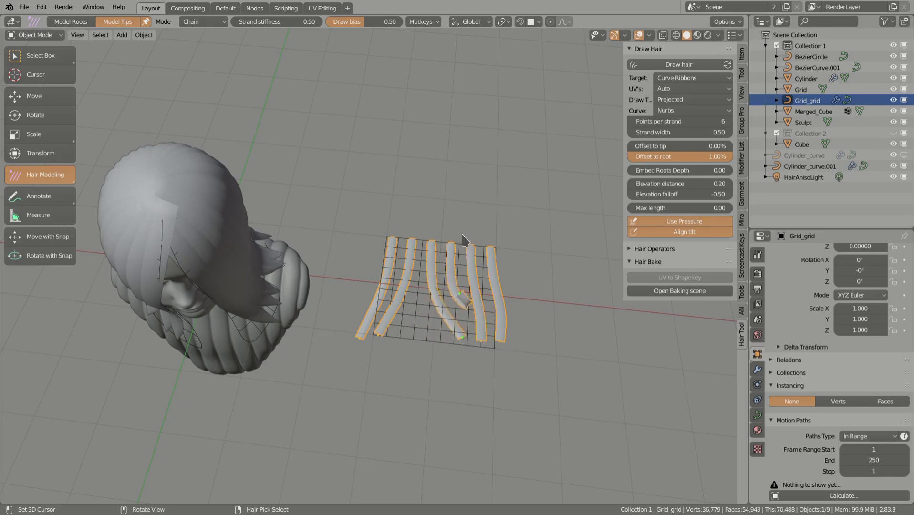
Examine the hair curves on the head model from several angles and briefly check them in edit mode
middle_drag(363, 330, 451, 333)
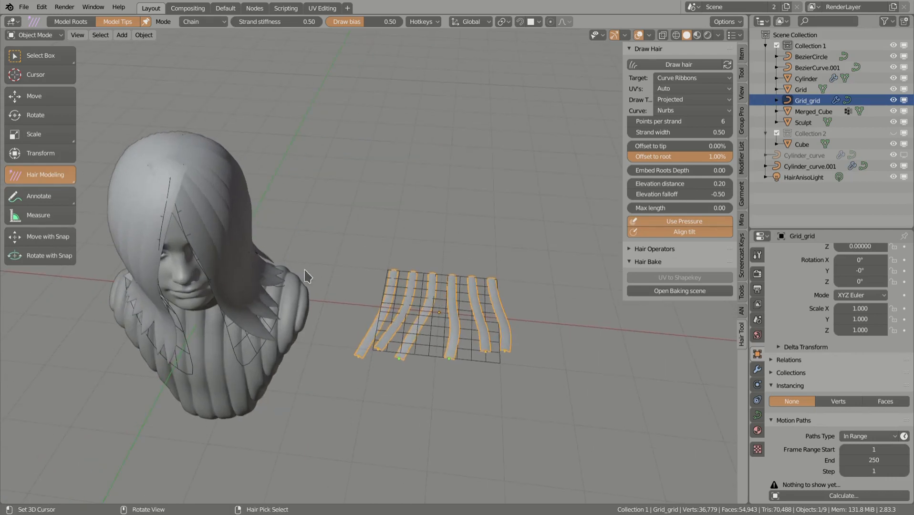
click(253, 270)
middle_drag(256, 268, 312, 278)
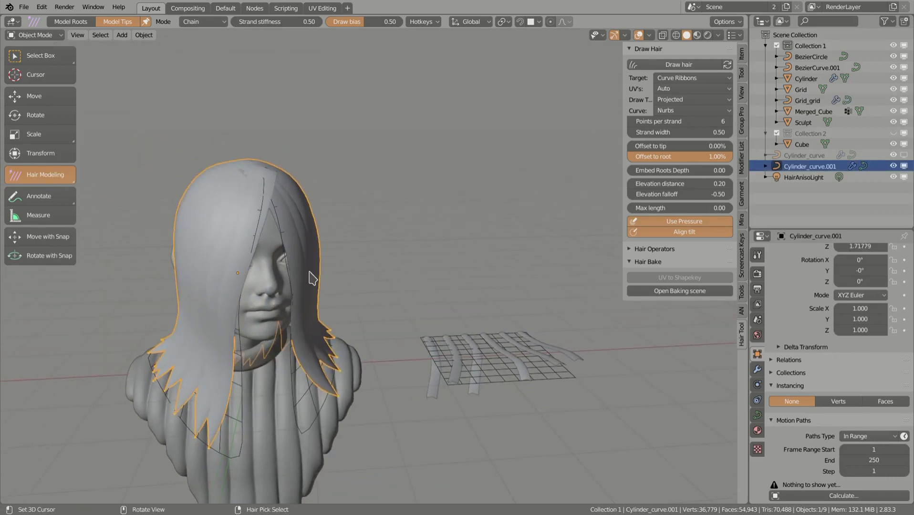
scroll(313, 278, up, 1)
key(Tab)
middle_drag(141, 245, 170, 249)
middle_drag(233, 238, 472, 337)
key(Tab)
Select the hair strands on the grid and bend the tips of the second, third and fourth strands to the right
click(484, 393)
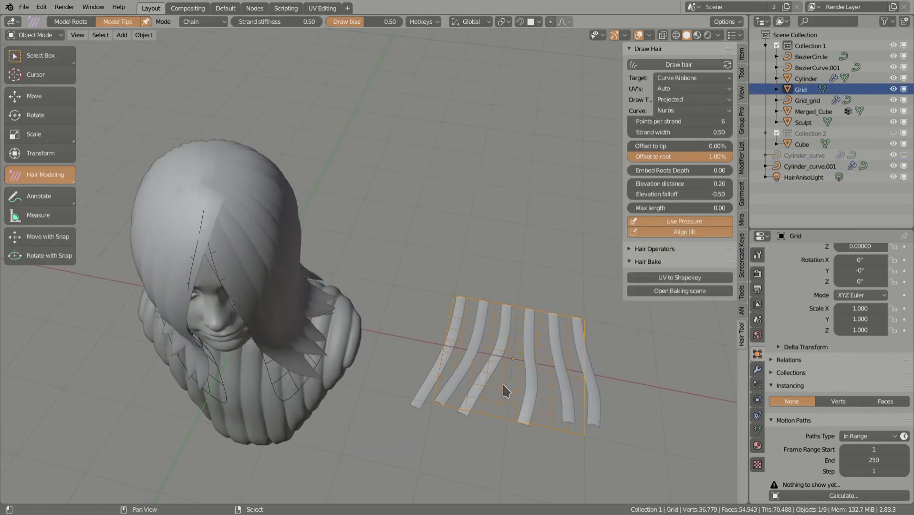
middle_drag(506, 391, 384, 394)
click(382, 392)
middle_drag(414, 363, 427, 371)
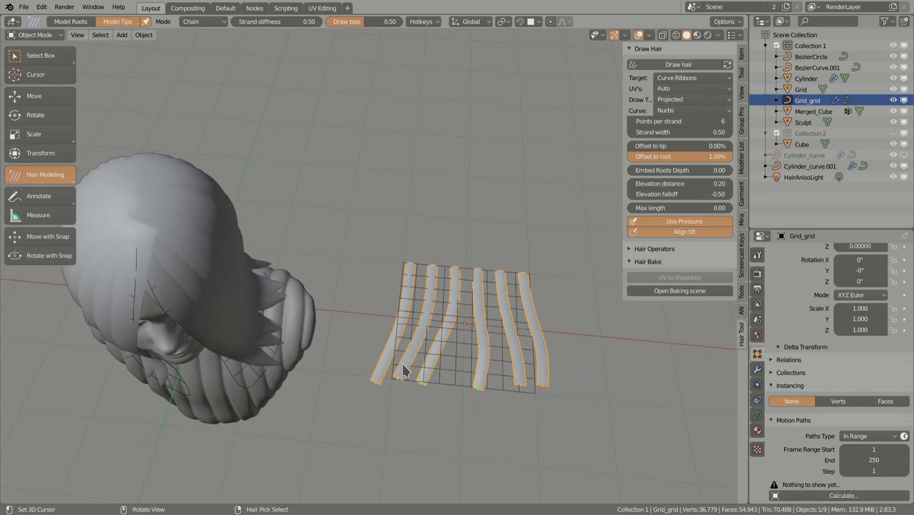
drag(433, 397, 447, 329)
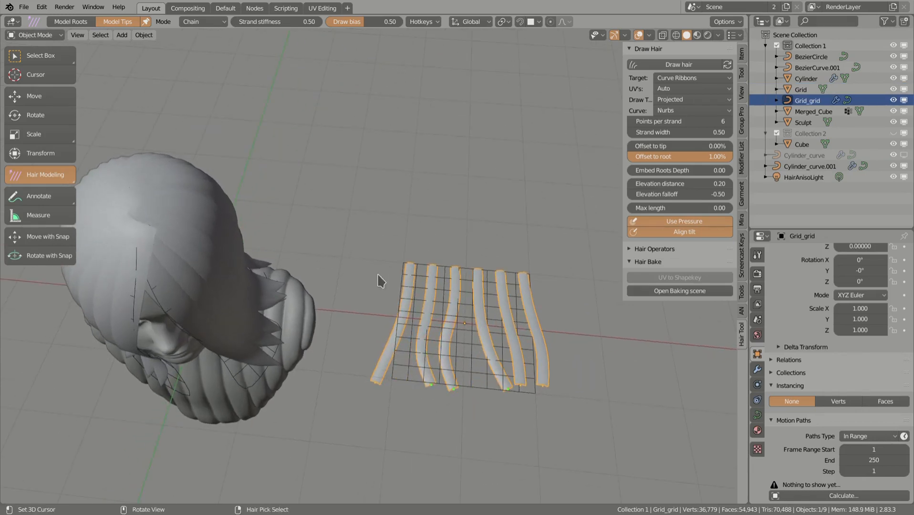
Switch to modelling roots and pull the roots of five grid strands upward beyond the grid's edge
click(76, 23)
mouse_move(407, 249)
ctrl+mouse_down()
mouse_move(479, 283)
mouse_move(524, 250)
mouse_move(610, 258)
mouse_move(484, 238)
mouse_move(516, 258)
ctrl+mouse_up()
key(ctrl+z)
key(ctrl+z)
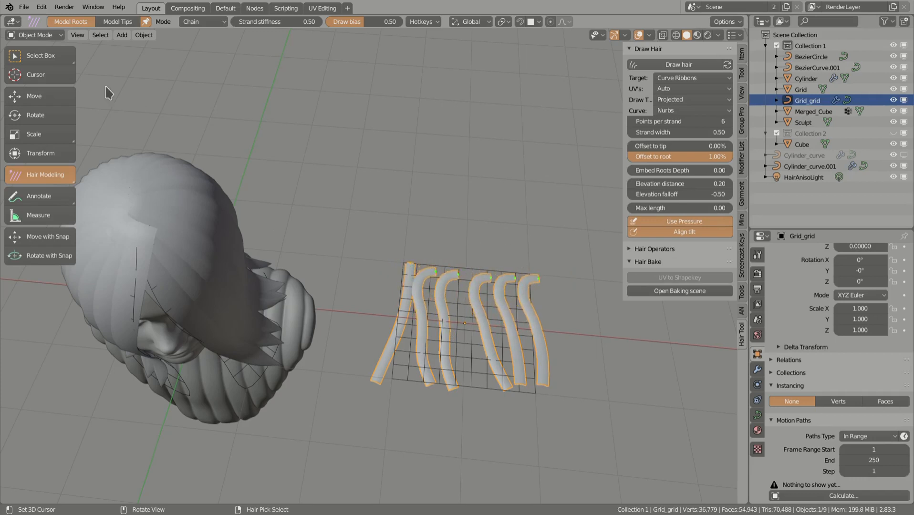
drag(444, 387, 454, 296)
Switch to modelling tips and shift the tips of the grid strands sideways and down the grid
click(118, 22)
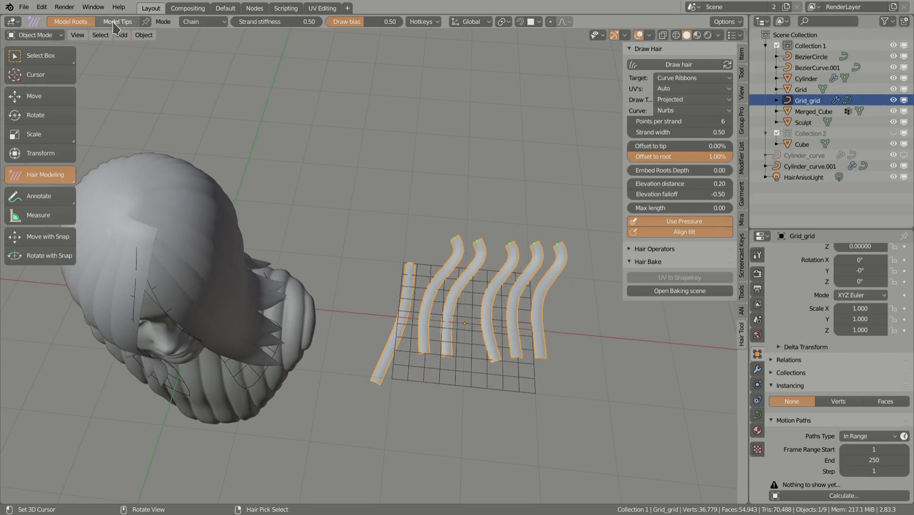
drag(424, 325, 593, 381)
key(a)
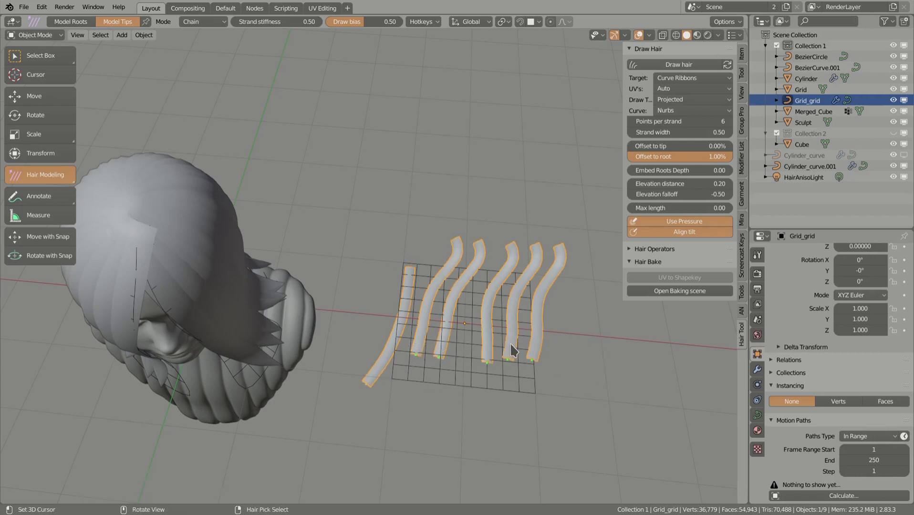
key(g)
click(499, 391)
Inspect the bust, its hair and the grid strands from several angles, finishing with the grid strands selected
middle_drag(488, 451, 472, 433)
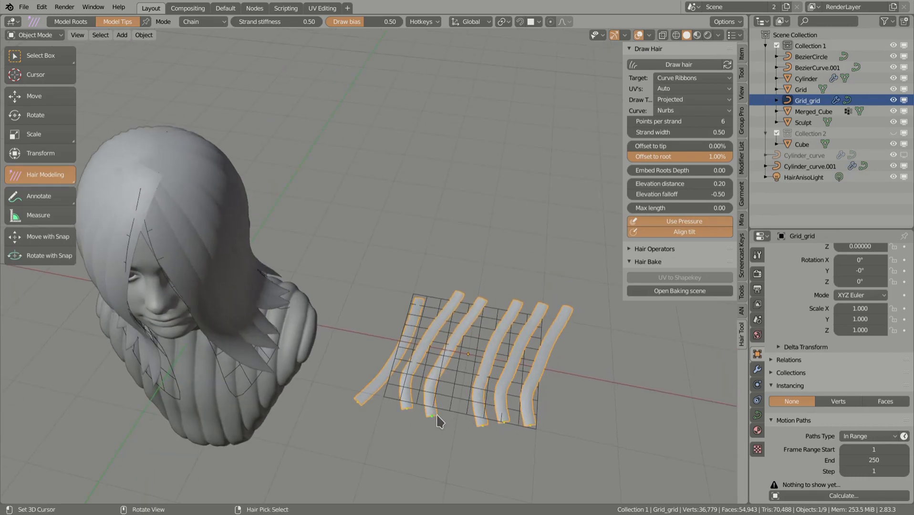
middle_drag(393, 403, 396, 394)
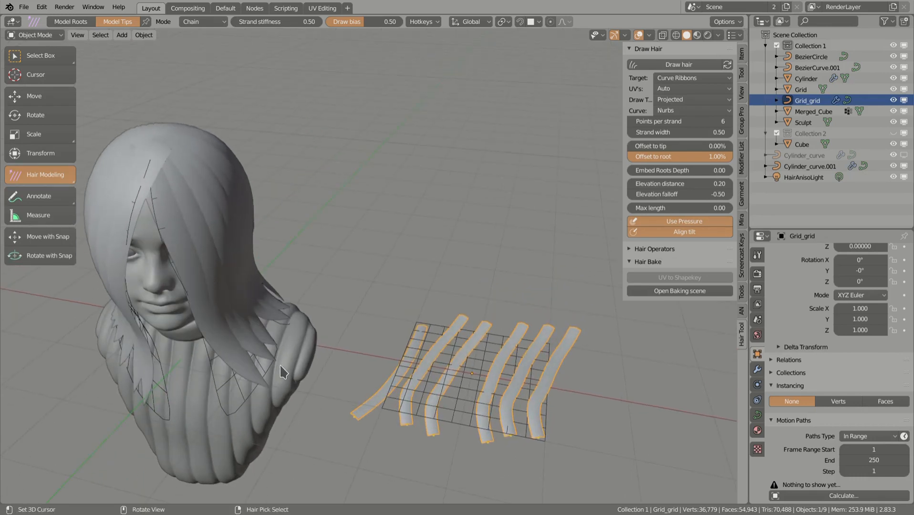
middle_drag(289, 376, 317, 345)
middle_drag(317, 345, 307, 371)
scroll(275, 346, down, 2)
click(336, 325)
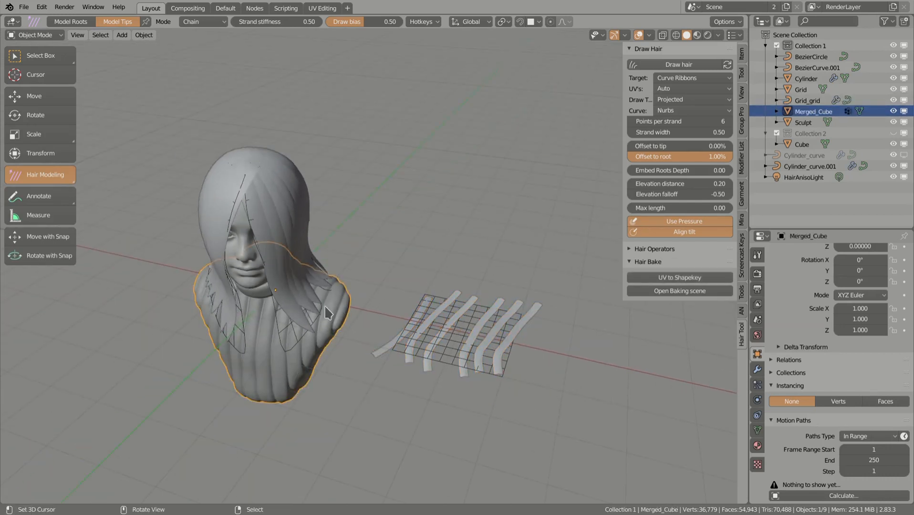
click(276, 235)
click(432, 342)
middle_drag(432, 342, 454, 386)
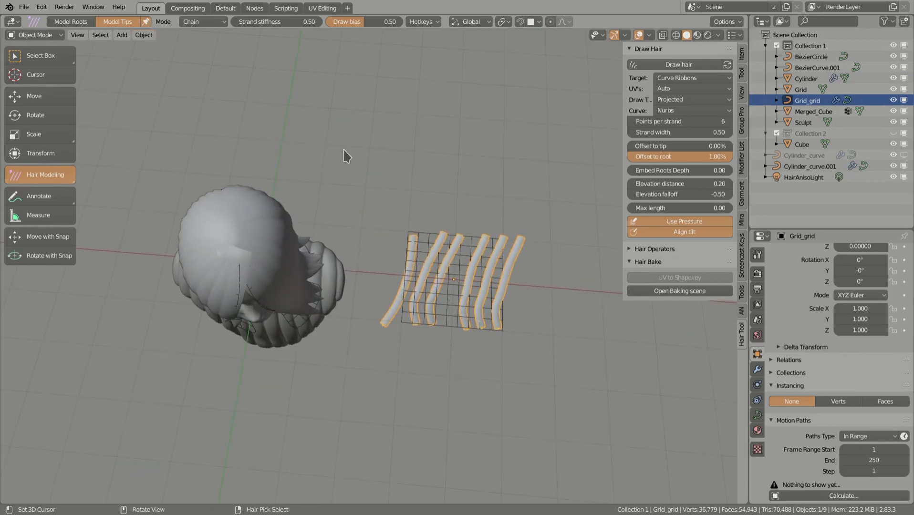
Try to pull the tips of the middle grid strands far up past their roots at 0.50 stiffness, and undo it
middle_drag(346, 156, 435, 319)
middle_drag(514, 363, 374, 151)
mouse_move(435, 278)
mouse_down()
mouse_move(350, 258)
mouse_move(349, 272)
mouse_move(370, 211)
mouse_move(349, 173)
mouse_up()
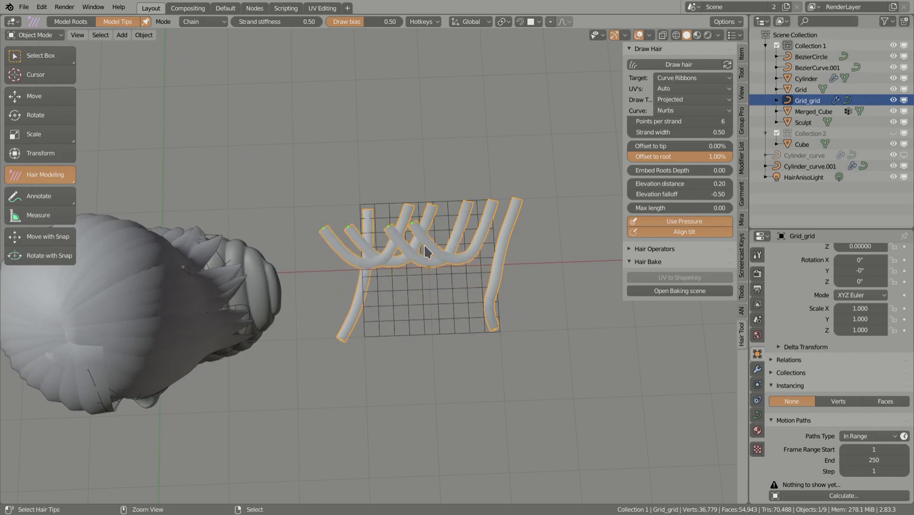
key(ctrl+z)
key(ctrl+z)
Set the strand stiffness to 0.00 and drag the tips of the grid strands
drag(288, 22, 243, 22)
mouse_move(416, 300)
mouse_down()
mouse_move(333, 225)
mouse_move(566, 143)
mouse_move(415, 319)
mouse_up()
middle_drag(356, 313, 420, 259)
Select all tips of the head hair, try dragging them with zero stiffness, and undo the move
right_click(403, 291)
key(a)
mouse_move(420, 259)
mouse_down()
mouse_move(368, 293)
mouse_move(459, 305)
mouse_up()
middle_drag(459, 305, 416, 261)
middle_drag(336, 160, 350, 176)
key(ctrl+z)
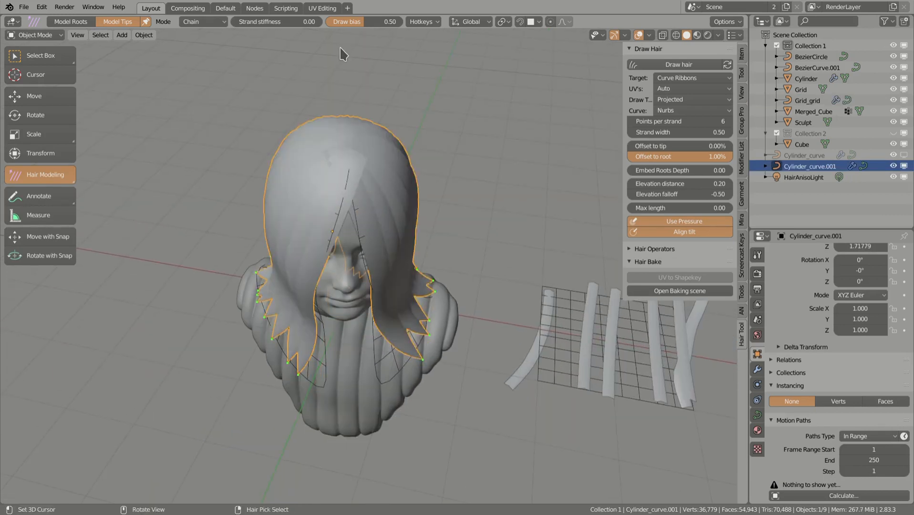
Set the strand stiffness to 0.90 and drag the selected tips of the head hair
mouse_move(278, 22)
mouse_down()
mouse_move(329, 22)
mouse_move(276, 22)
mouse_up()
middle_drag(325, 243, 331, 191)
mouse_move(339, 190)
mouse_down()
mouse_move(409, 192)
mouse_move(426, 258)
mouse_move(286, 245)
mouse_move(269, 310)
mouse_move(305, 418)
mouse_move(430, 392)
mouse_move(414, 373)
mouse_move(375, 378)
mouse_up()
middle_drag(375, 378, 380, 85)
Set the draw bias to 0.00 and switch the head hair to modelling roots
mouse_move(331, 26)
mouse_down()
mouse_move(382, 25)
mouse_move(292, 25)
mouse_up()
click(64, 23)
middle_drag(280, 153, 349, 152)
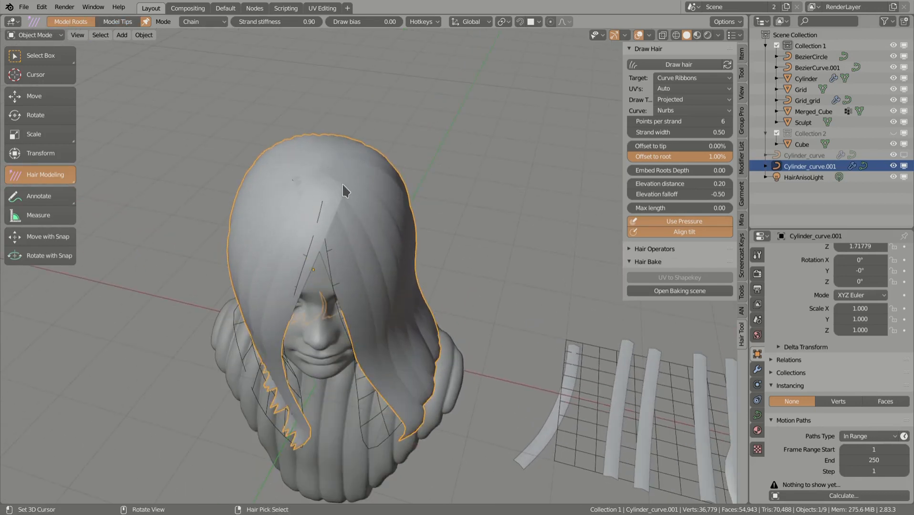
Set the draw bias to 0.45, try moving the hair roots near the parting, and undo the move
drag(352, 22, 360, 22)
middle_drag(325, 191, 321, 203)
drag(326, 186, 347, 227)
key(ctrl+z)
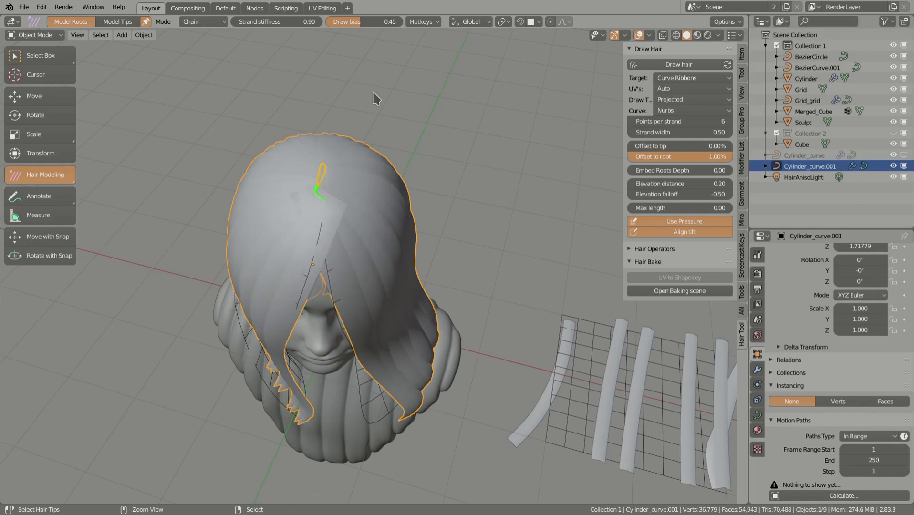
Change the hair modelling mode to Normal and select the hair strands on the grid
middle_drag(359, 205, 337, 67)
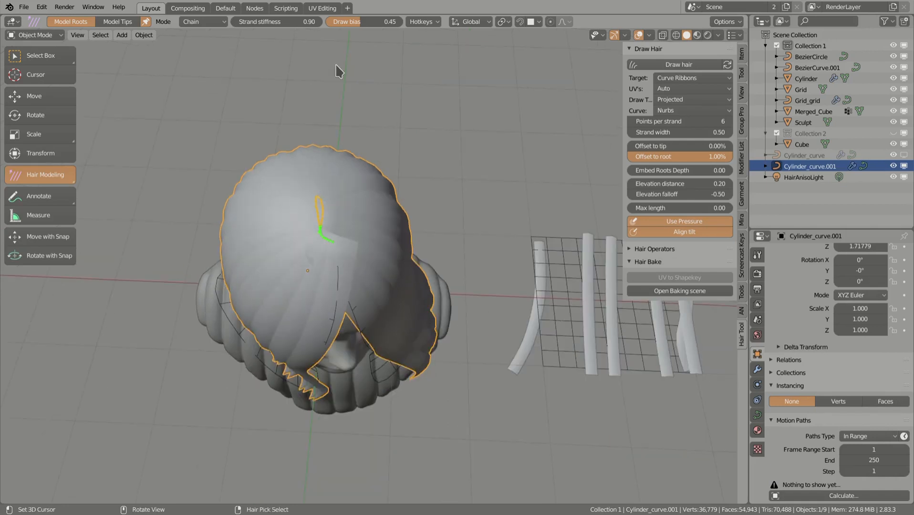
click(211, 24)
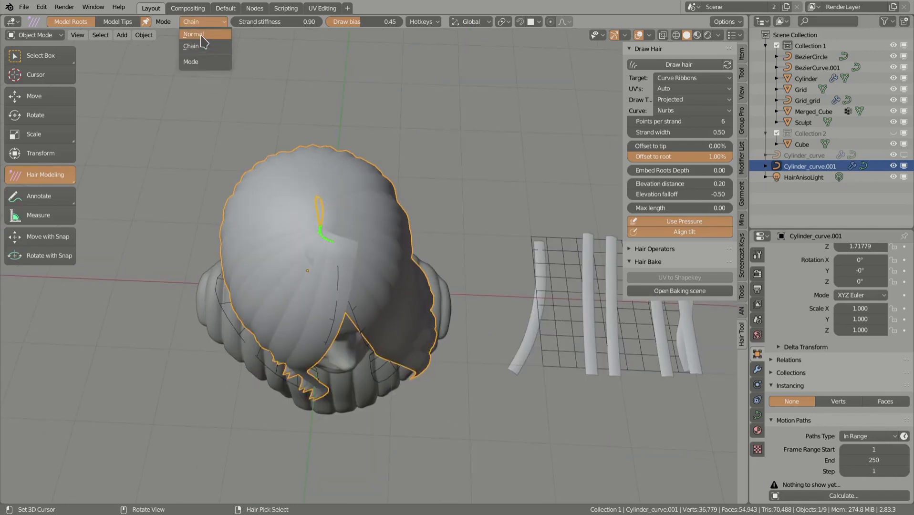
click(202, 36)
shift+middle_drag(594, 313, 506, 317)
middle_drag(506, 317, 413, 343)
right_click(411, 342)
middle_drag(509, 365, 483, 336)
key(shift+r)
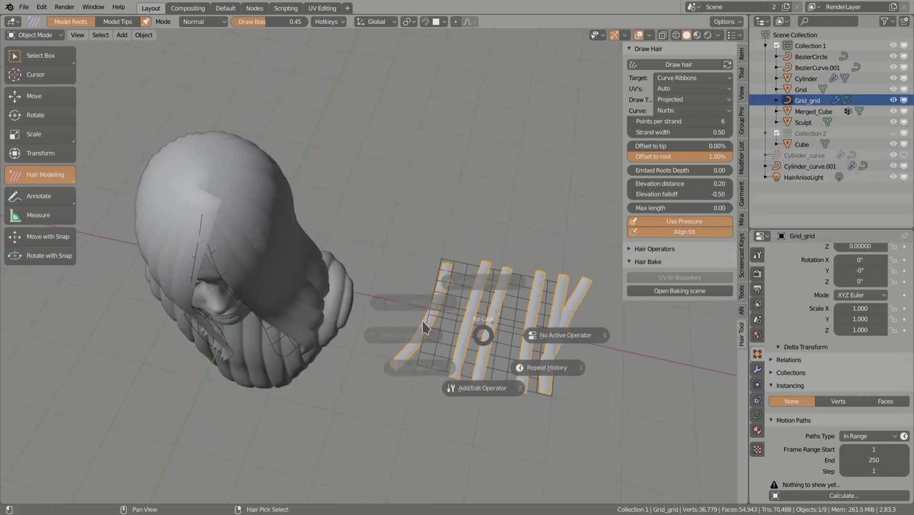
Select the roots of four grid strands and move them with proportional editing
middle_drag(466, 287, 431, 277)
drag(492, 289, 538, 293)
shift+middle_drag(491, 285, 462, 275)
key(g)
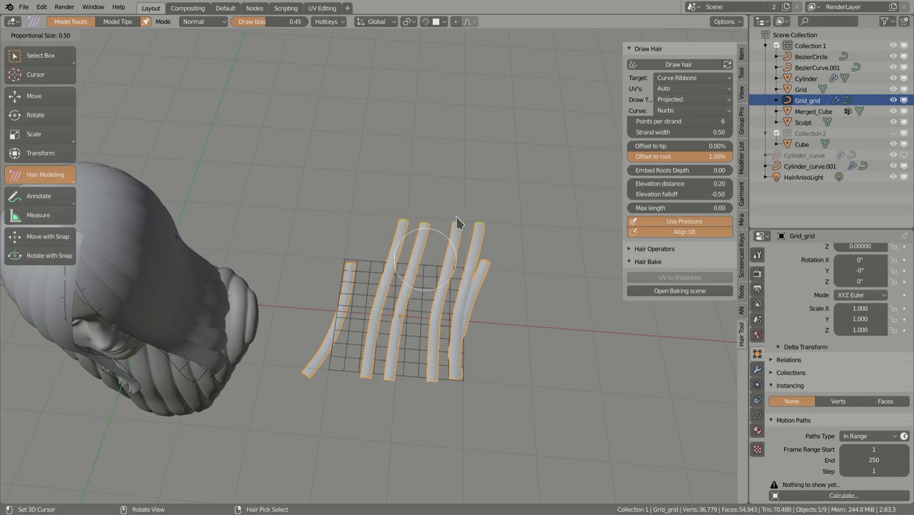
click(475, 251)
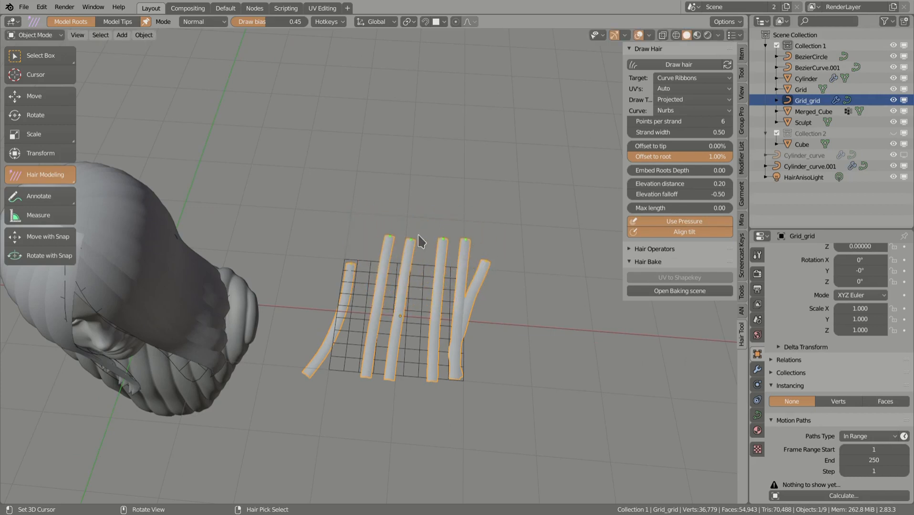
Try another move of the four strand roots and undo the recent root moves
middle_drag(387, 245, 313, 186)
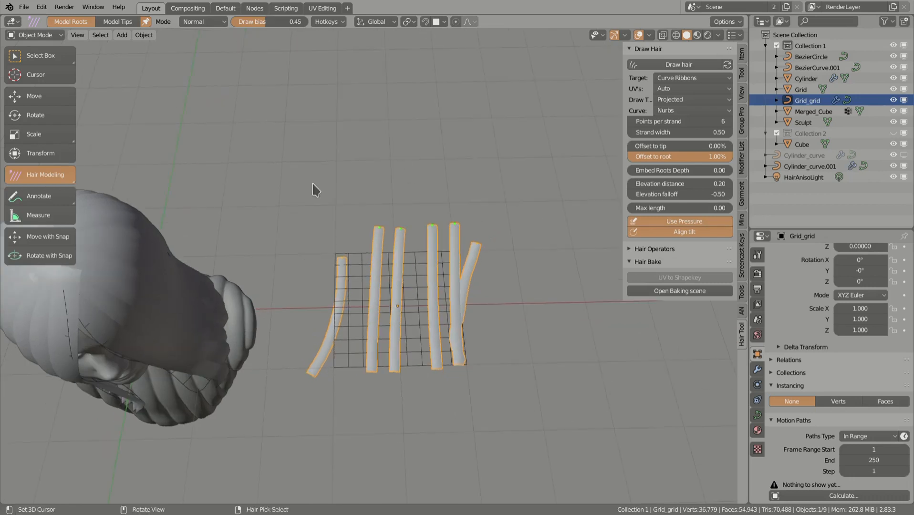
key(g)
click(475, 207)
key(ctrl+z)
key(ctrl+z)
Set the proportional editing falloff to Sharp, try rotating the four strand roots, and undo the rotation
click(471, 30)
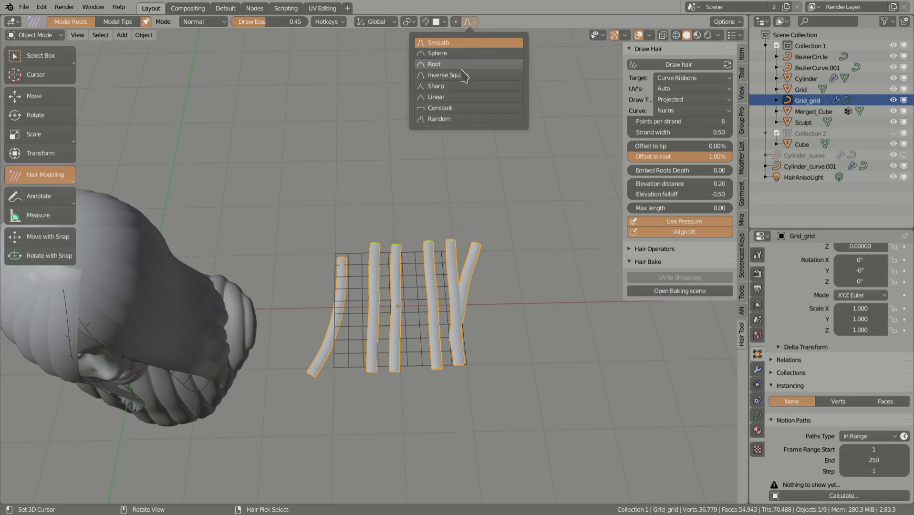
click(445, 87)
key(g)
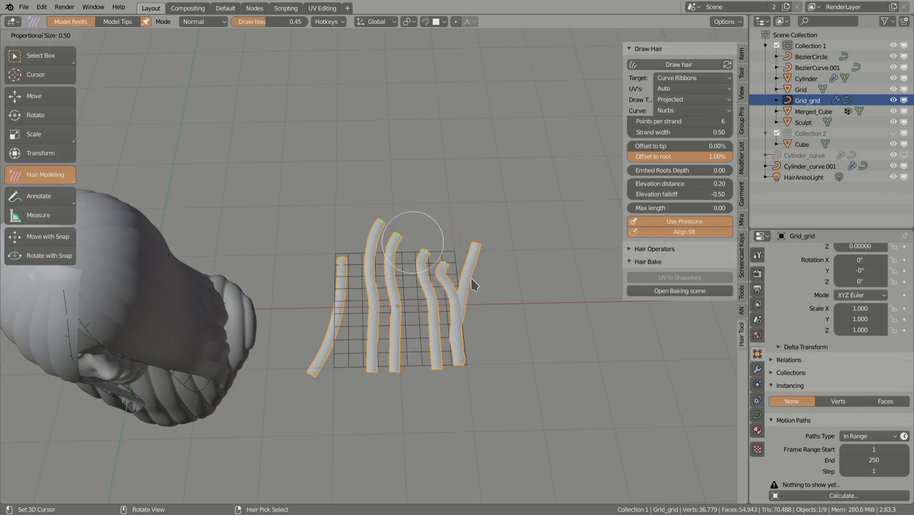
click(325, 245)
middle_drag(401, 305, 382, 288)
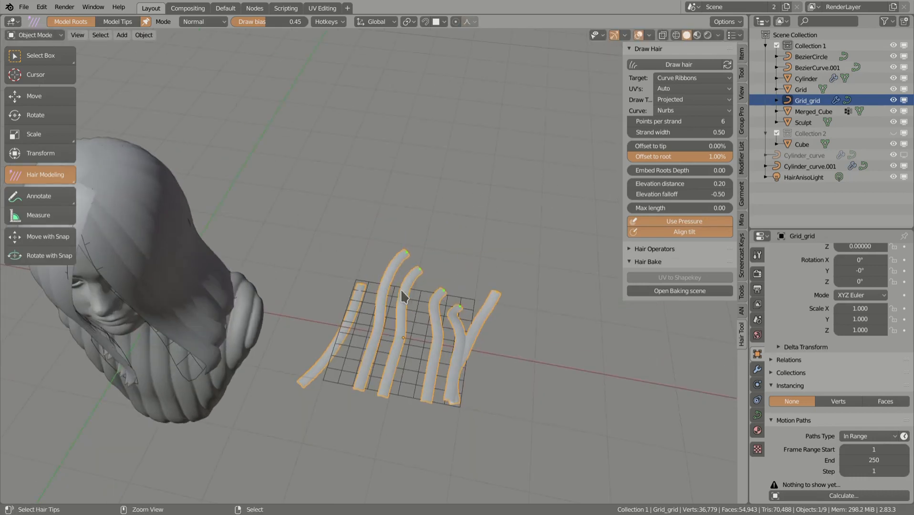
key(ctrl+z)
Move, rotate and scale the roots of the four selected grid strands
middle_drag(436, 153, 462, 252)
key(g)
click(451, 249)
key(r)
click(485, 352)
key(r)
click(487, 248)
key(s)
click(469, 324)
mouse_move(433, 280)
middle_down()
mouse_move(436, 300)
mouse_move(403, 268)
mouse_move(419, 279)
middle_up()
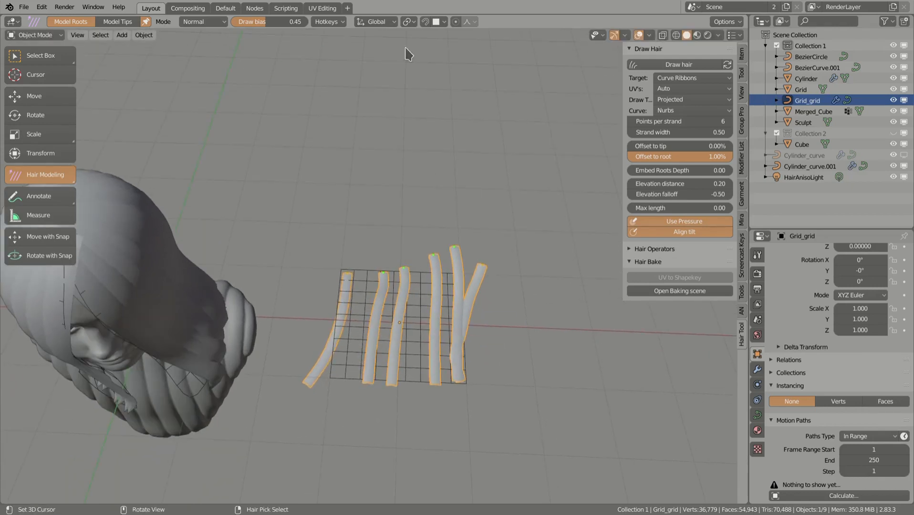
Keep the Global transform orientation and move the four selected strand roots along the X axis
click(375, 21)
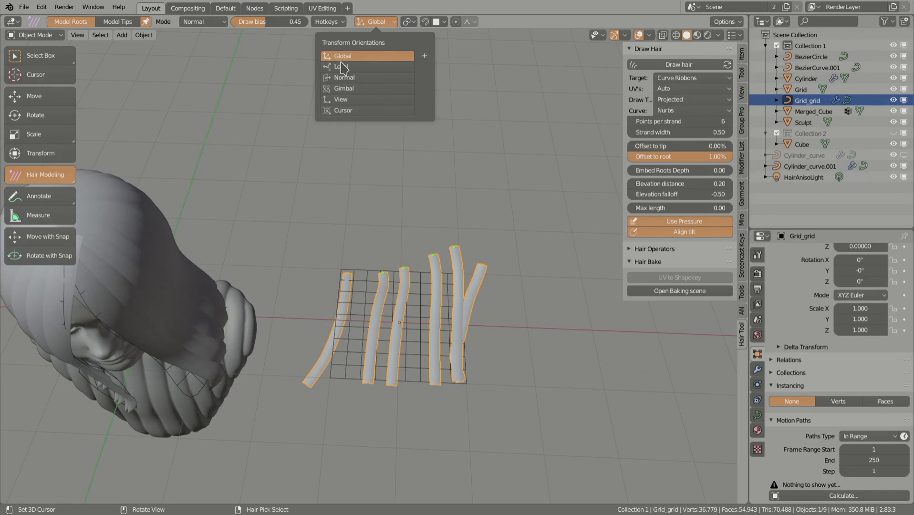
key(g)
key(x)
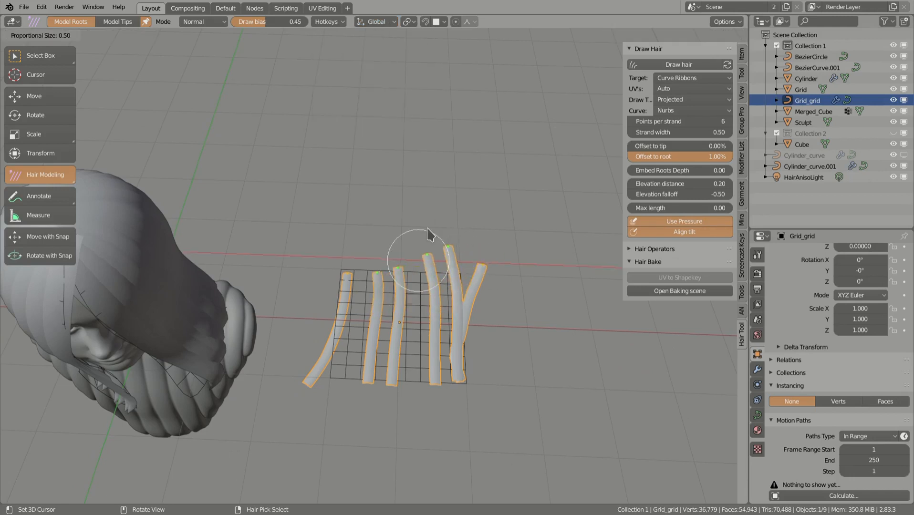
click(428, 236)
Make the 3D Cursor visible as the transform pivot point and rotate the selected strand roots around it
click(409, 22)
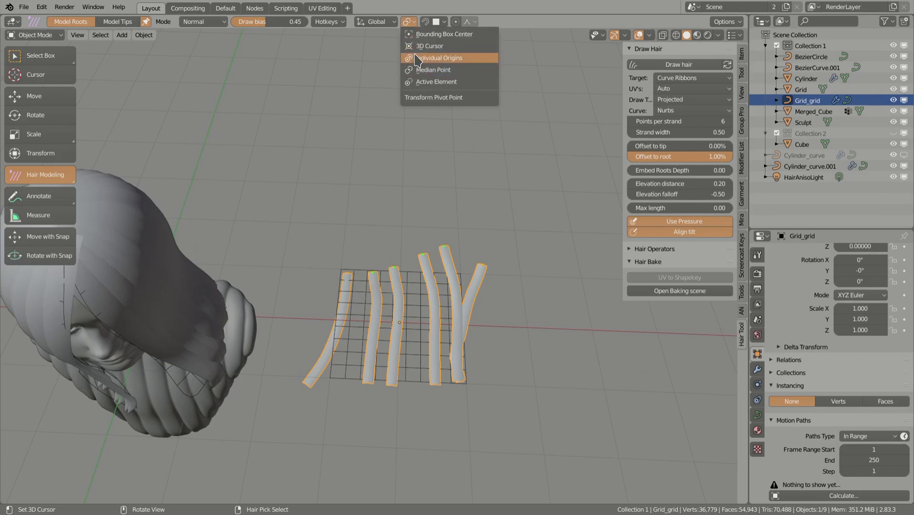
click(444, 47)
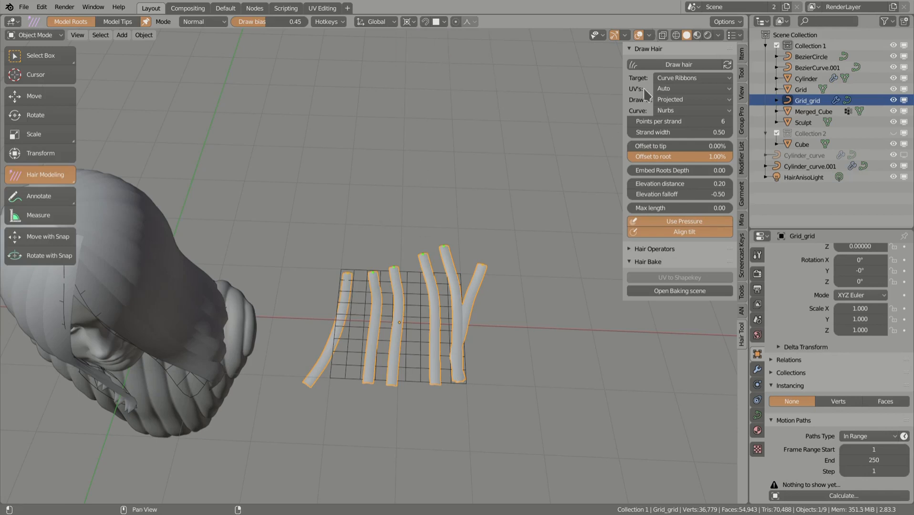
click(650, 36)
click(678, 152)
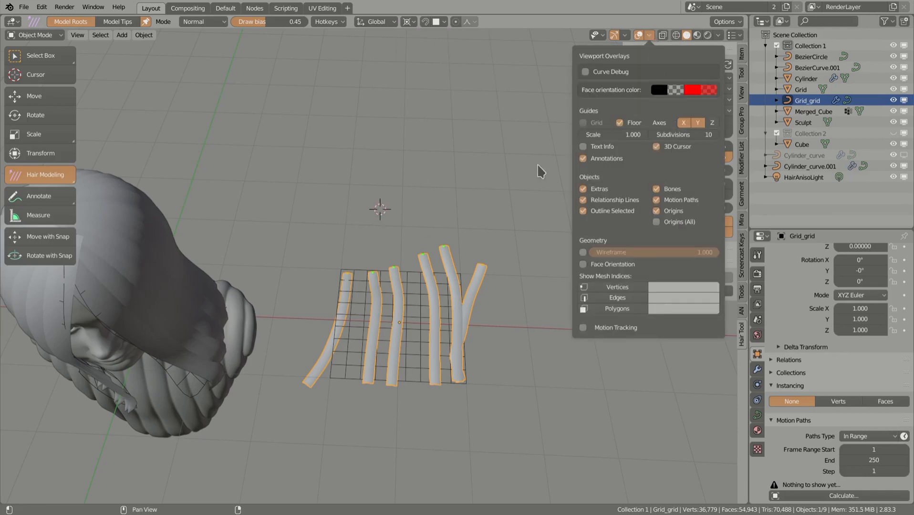
key(g)
click(463, 271)
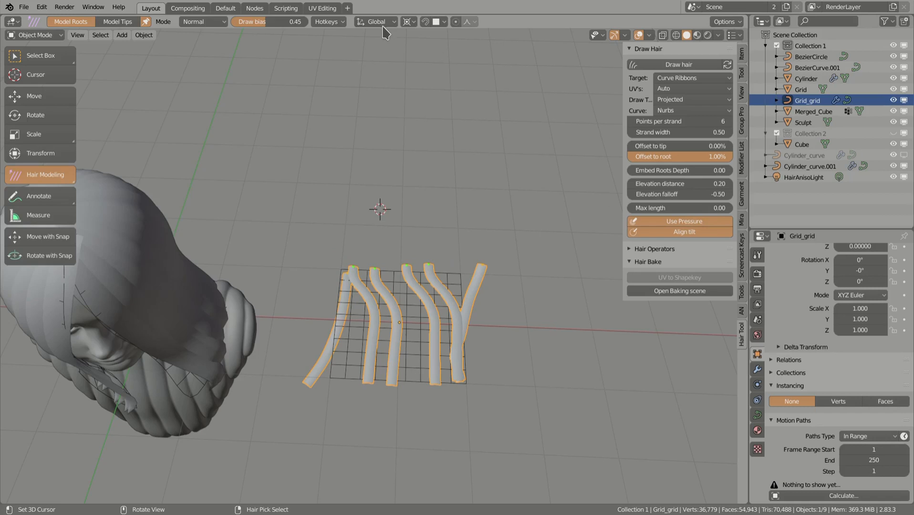
Set the transform pivot point to Median Point, and rotate and move the selected grid strand roots
click(409, 22)
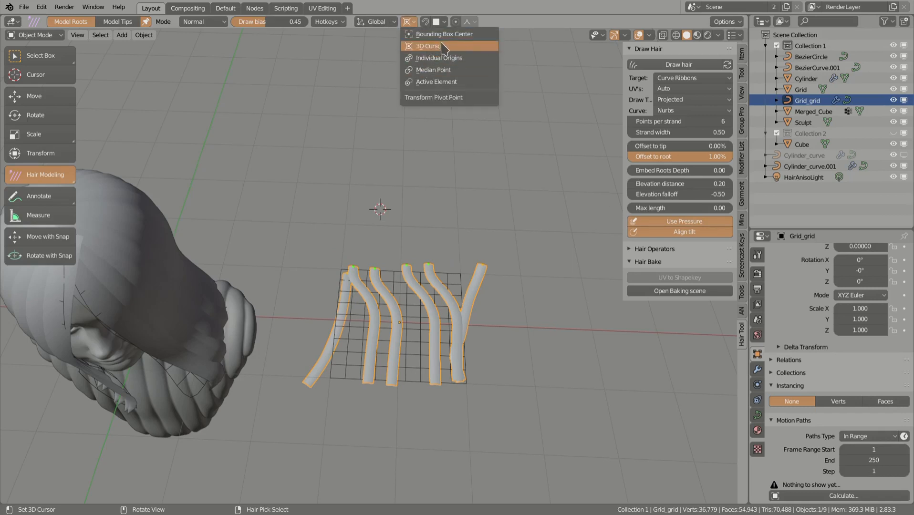
click(435, 69)
key(r)
click(427, 251)
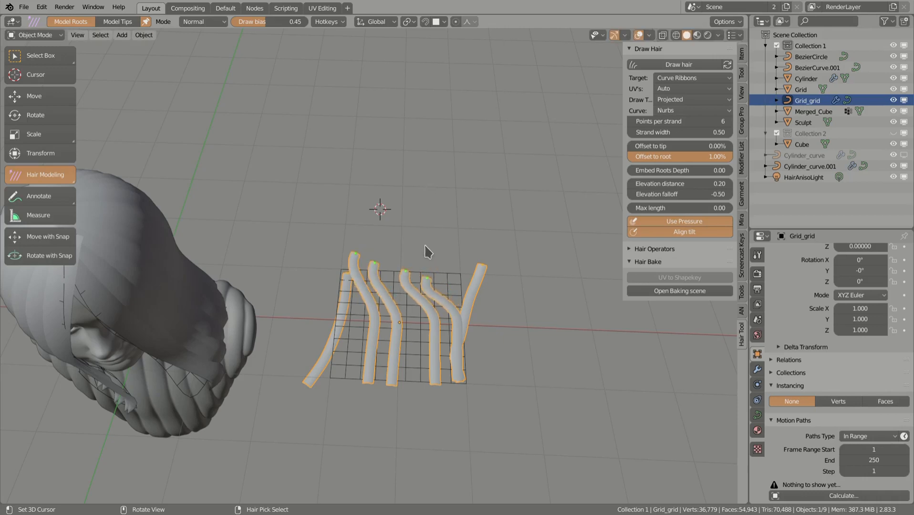
key(g)
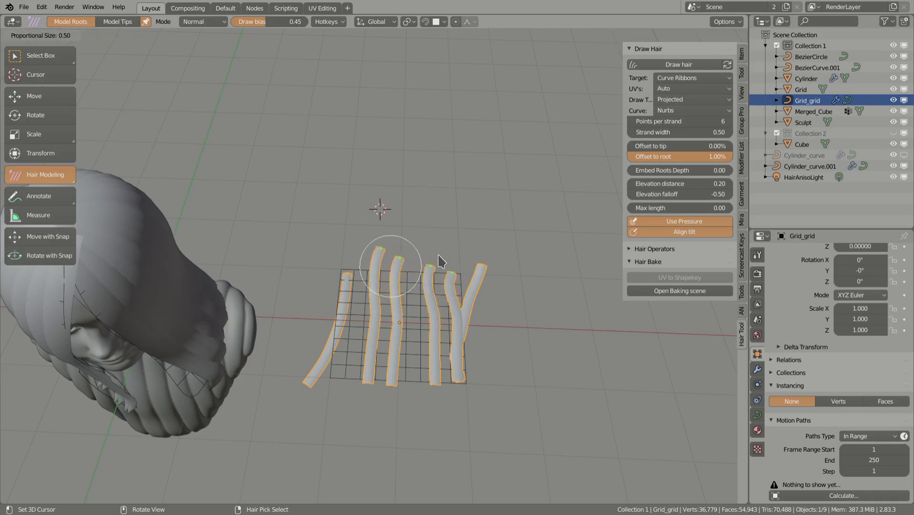
click(439, 255)
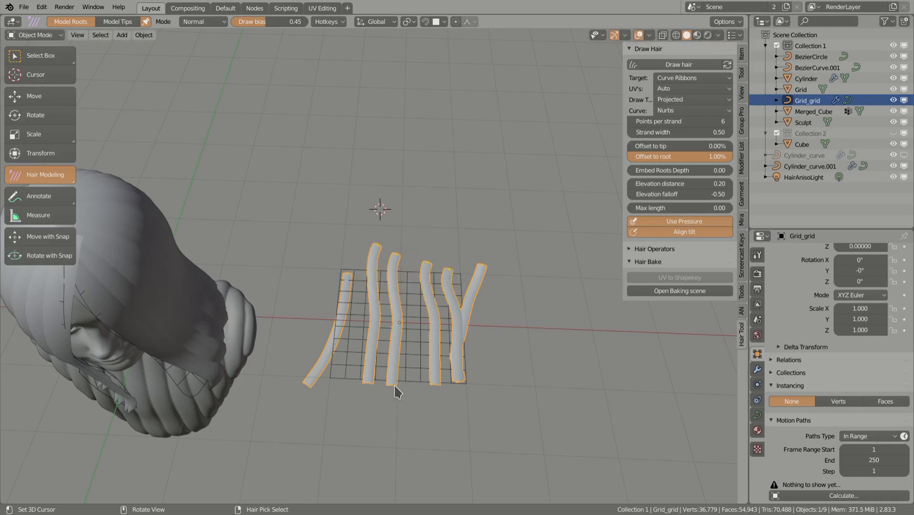
Review the hair modelling hotkeys and select the head's hair curve for tip modelling
click(339, 23)
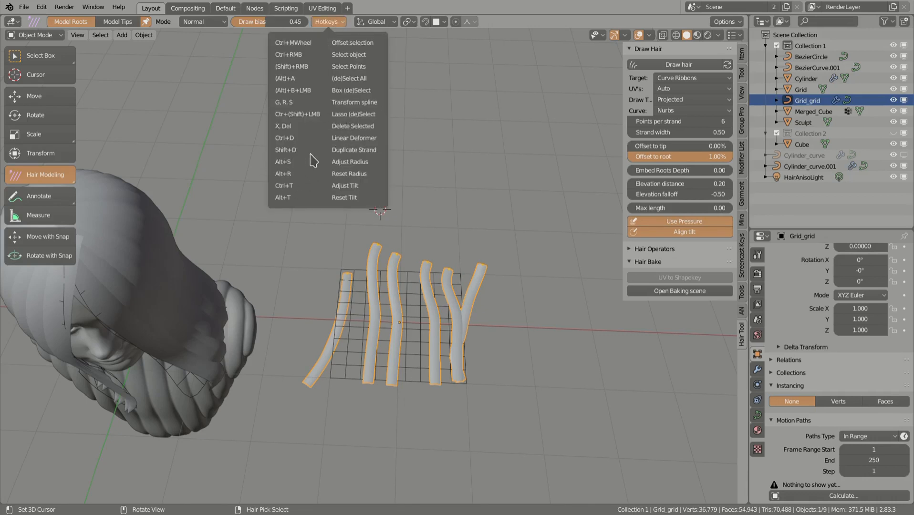
middle_drag(227, 329, 315, 307)
ctrl+right_click(304, 288)
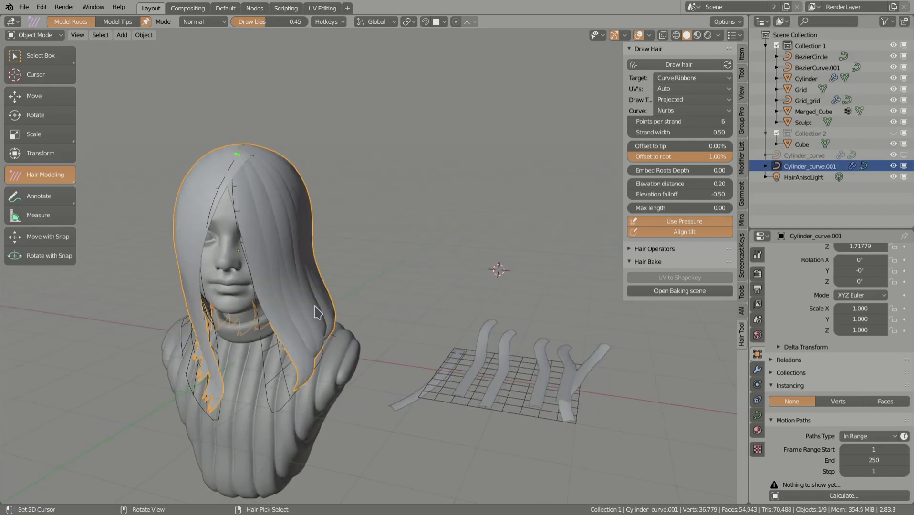
click(110, 23)
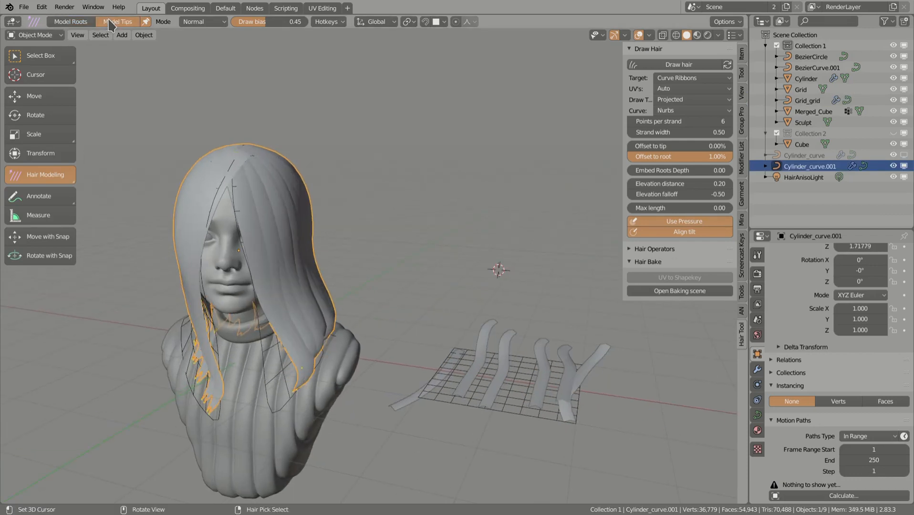
Select the tip of the front strand beside the face and duplicate that strand
ctrl+click(301, 368)
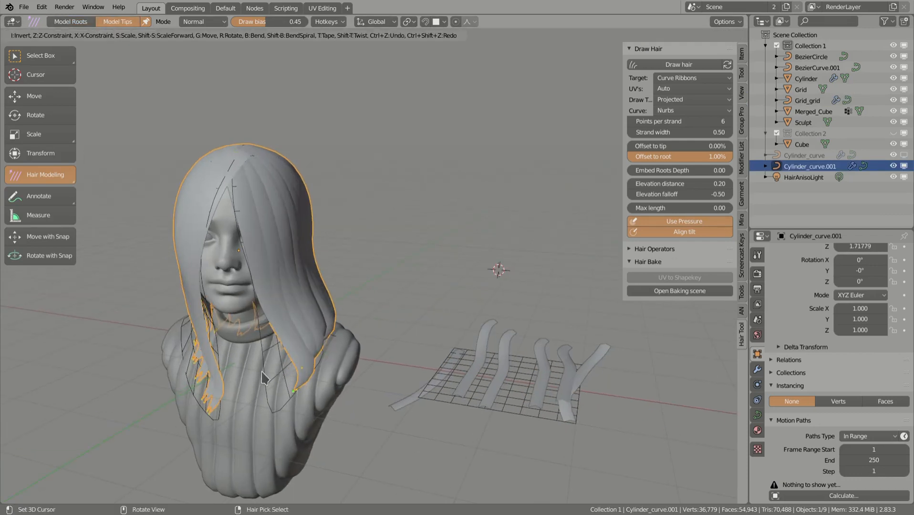
click(304, 363)
mouse_move(303, 359)
shift+mouse_down()
mouse_move(247, 361)
mouse_move(261, 391)
shift+mouse_up()
key(ctrl+z)
Set the modelling mode to Chain, duplicate the selected strand and place the copy in front of the chest
click(202, 22)
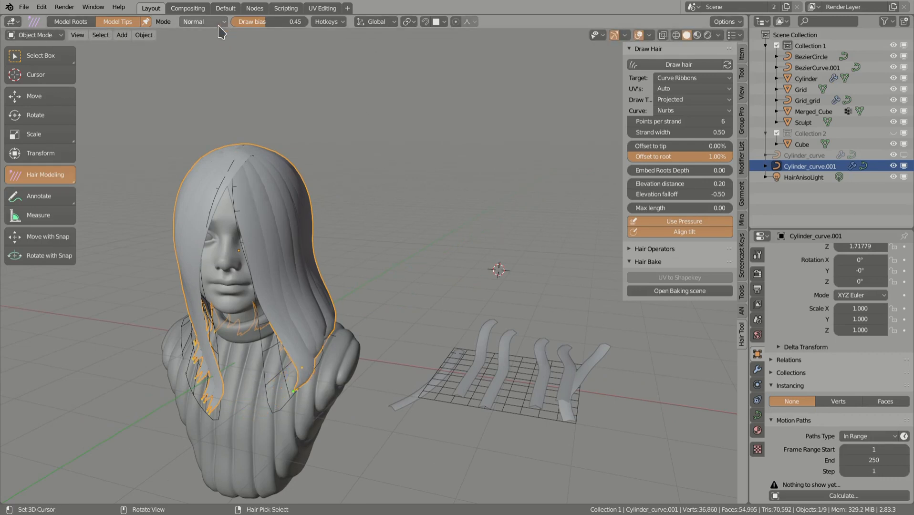
click(198, 47)
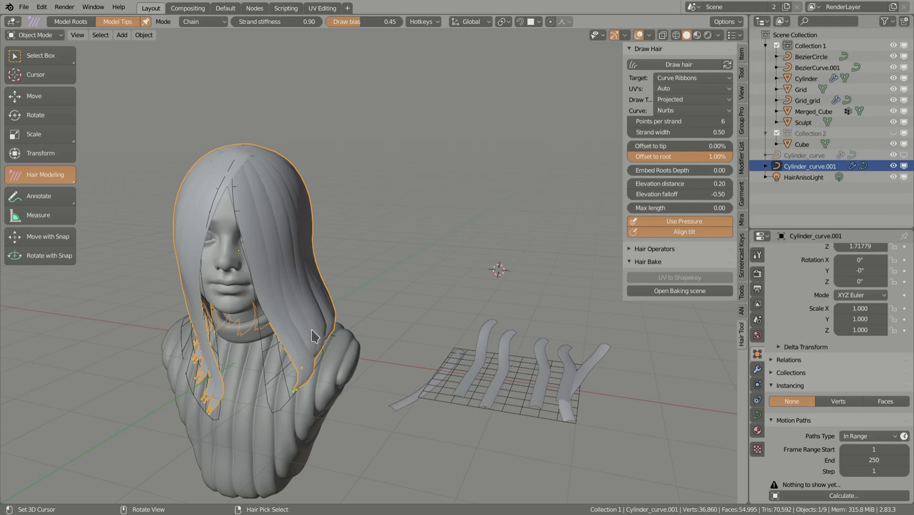
mouse_move(337, 335)
mouse_down()
mouse_move(300, 320)
mouse_move(268, 379)
mouse_up()
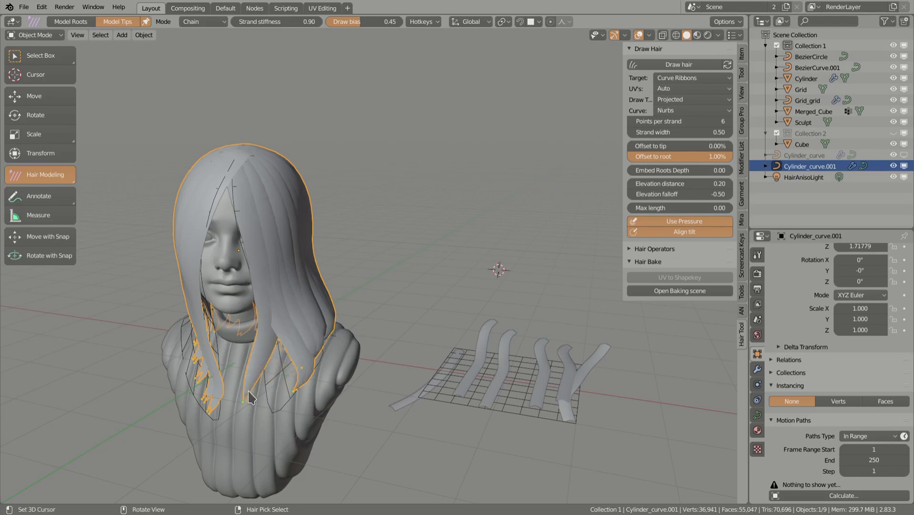
middle_drag(255, 384, 261, 380)
mouse_move(253, 365)
mouse_down()
mouse_move(178, 322)
mouse_move(170, 480)
mouse_move(227, 509)
mouse_up()
Apply Hair Delete with the Cut option to the duplicated strand at its selected tip
middle_drag(260, 337, 311, 328)
scroll(342, 328, up, 1)
key(x)
click(324, 354)
key(x)
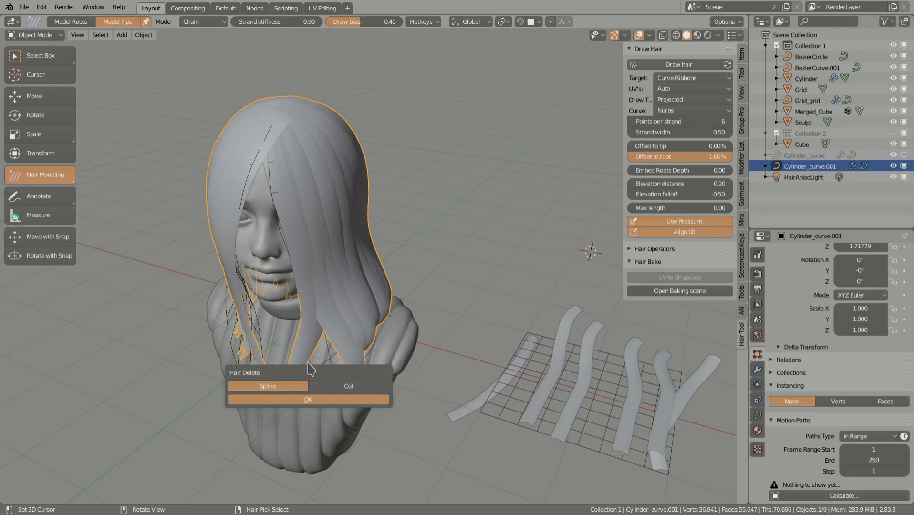
click(337, 389)
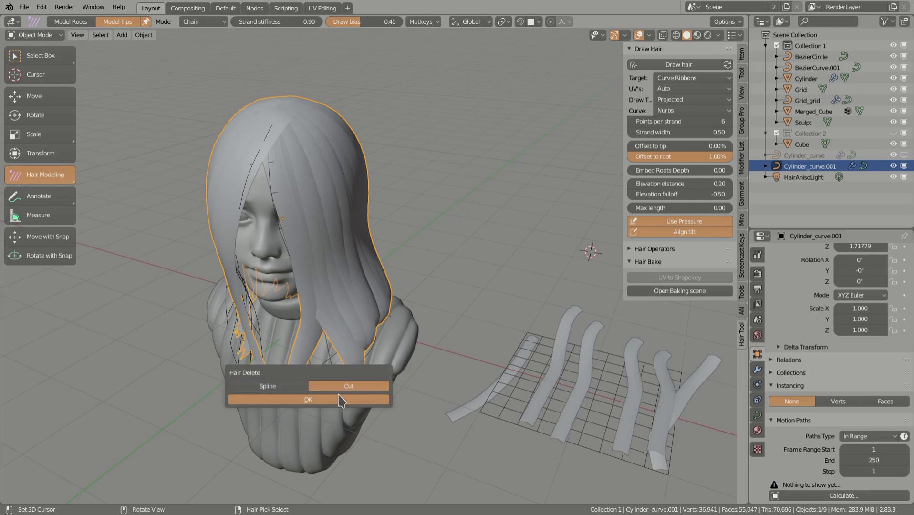
click(340, 401)
middle_drag(341, 401, 334, 346)
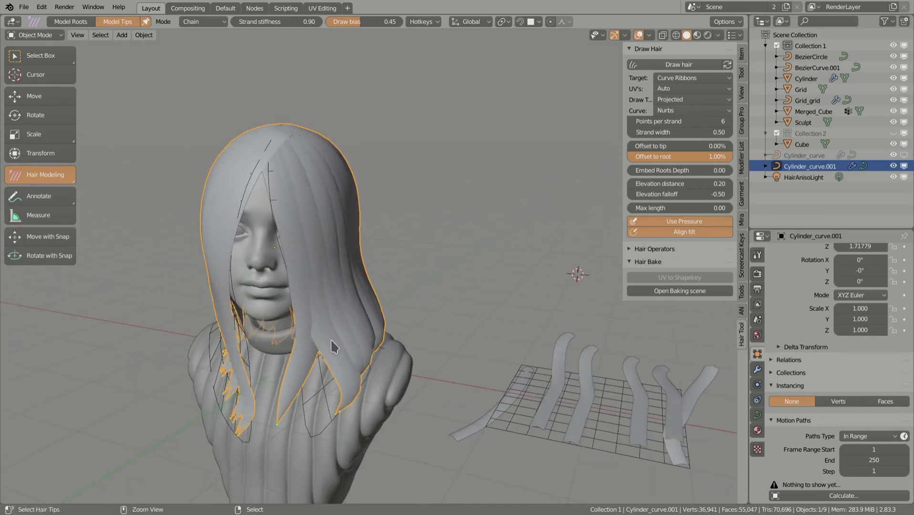
Select the hair tips, offset the selection up the strands, and move the selected points to bend the front and side hair
ctrl+click(306, 367)
middle_drag(348, 337, 339, 305)
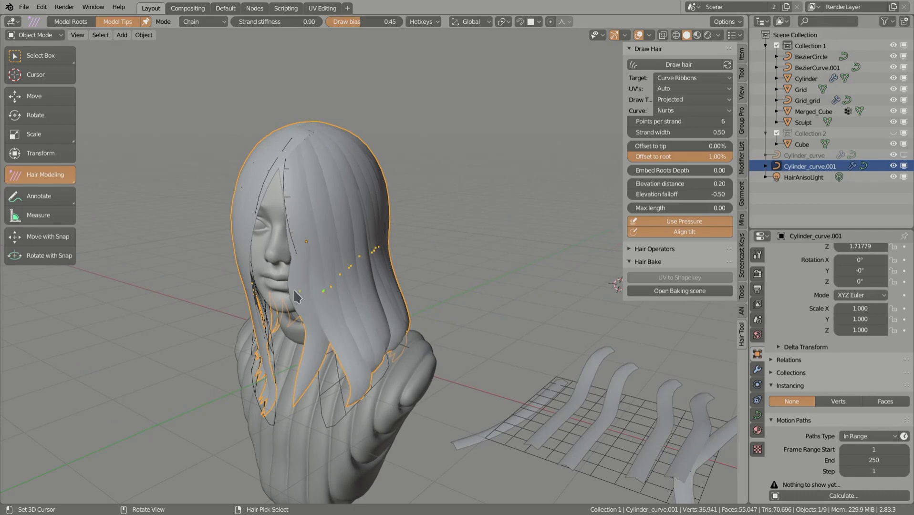
middle_drag(293, 289, 313, 298)
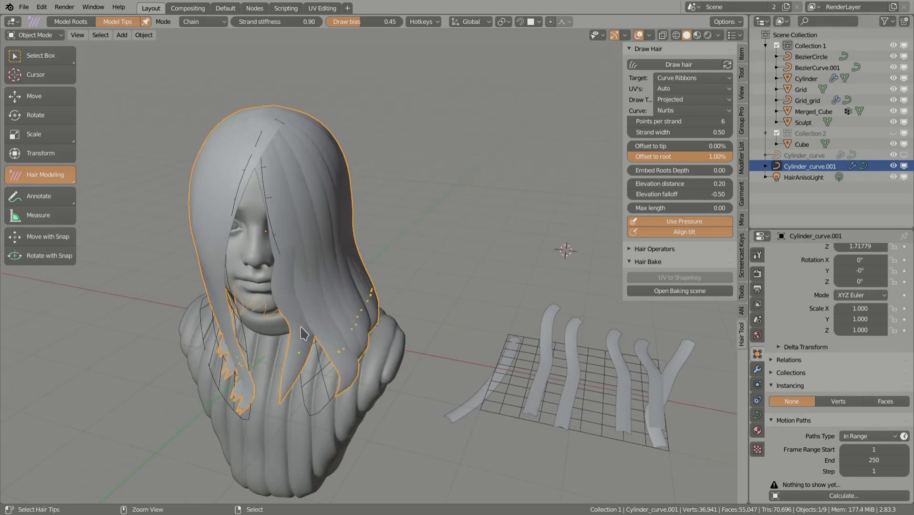
drag(306, 359, 283, 372)
mouse_move(381, 342)
mouse_down()
mouse_move(409, 322)
mouse_move(372, 327)
mouse_up()
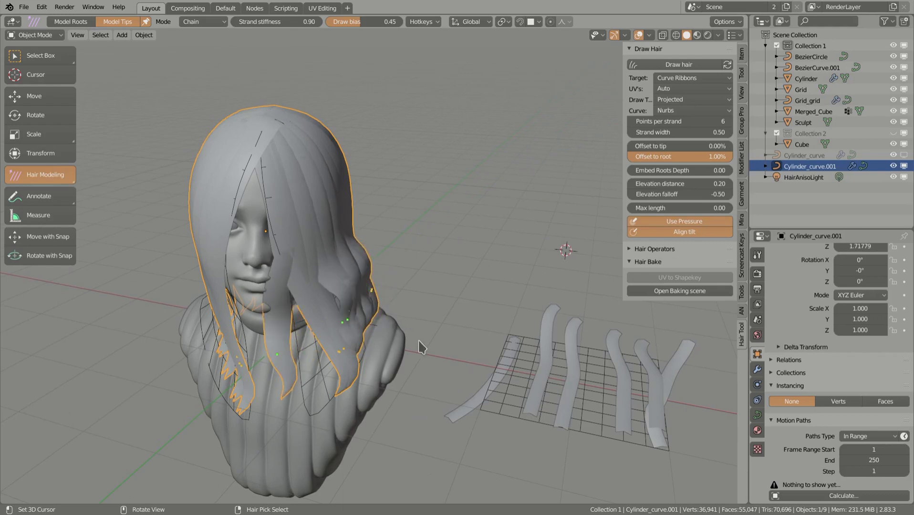
middle_drag(405, 341, 375, 327)
drag(376, 327, 335, 341)
Select all strands, offset the selection up from the tips, and cut the hair there with the Cut option
key(a)
scroll(400, 313, down, 4)
scroll(470, 306, up, 3)
alt+drag(470, 306, 490, 297)
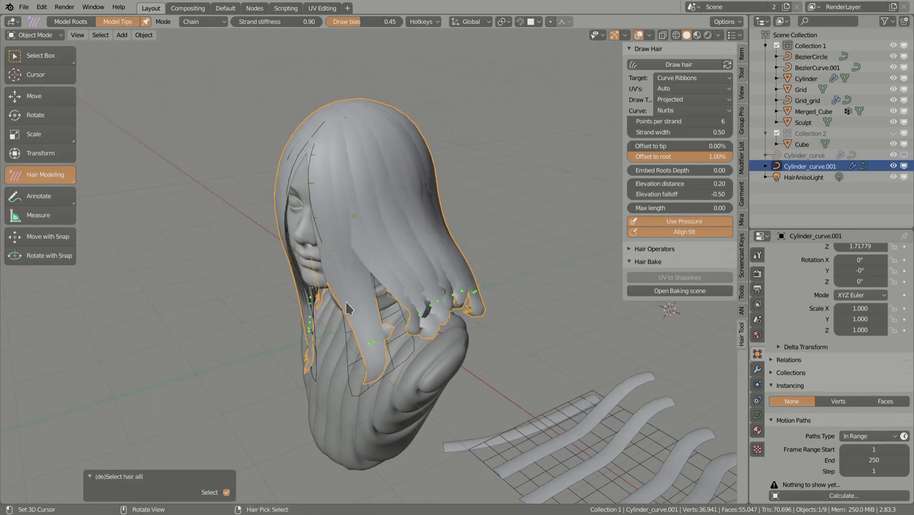
alt+drag(389, 343, 368, 352)
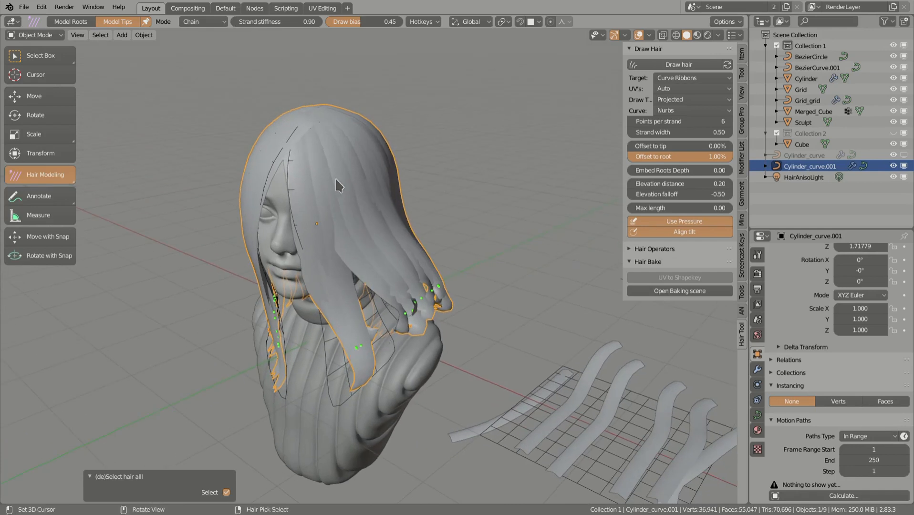
key(x)
click(412, 245)
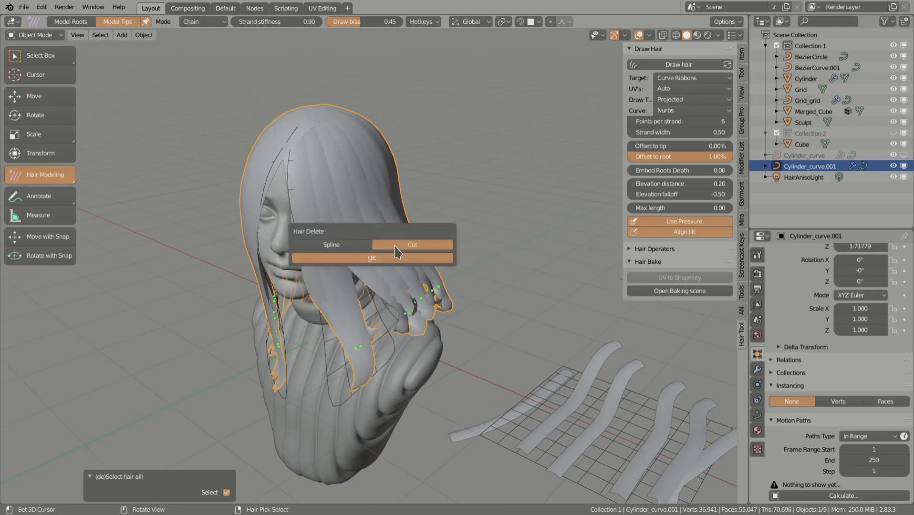
click(394, 259)
Examine the shortened hair from several sides and look up the Linear Deformer in the hotkey list
alt+drag(414, 305, 467, 299)
middle_drag(468, 299, 326, 313)
drag(326, 313, 377, 316)
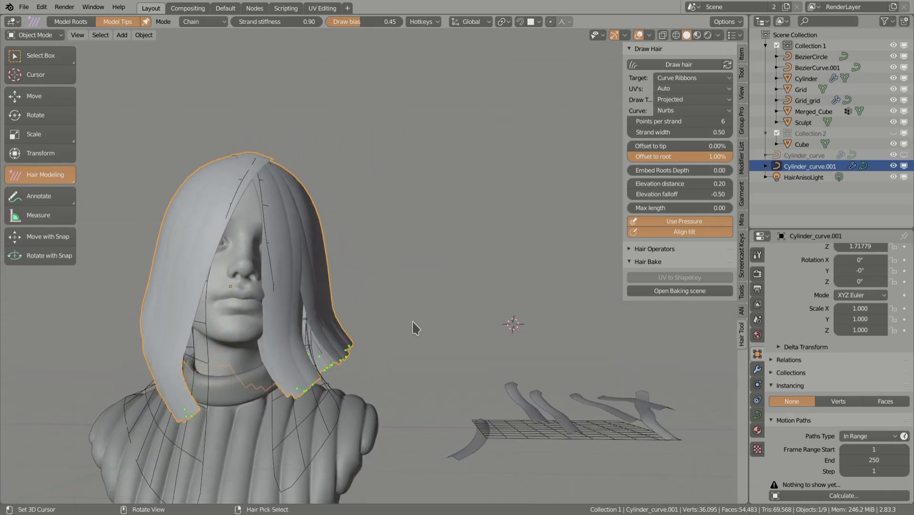
middle_drag(415, 328, 383, 257)
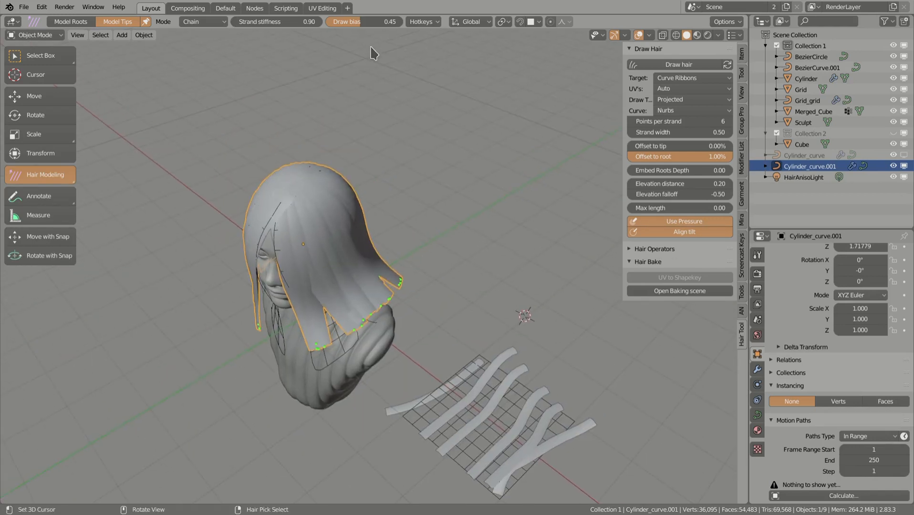
click(430, 22)
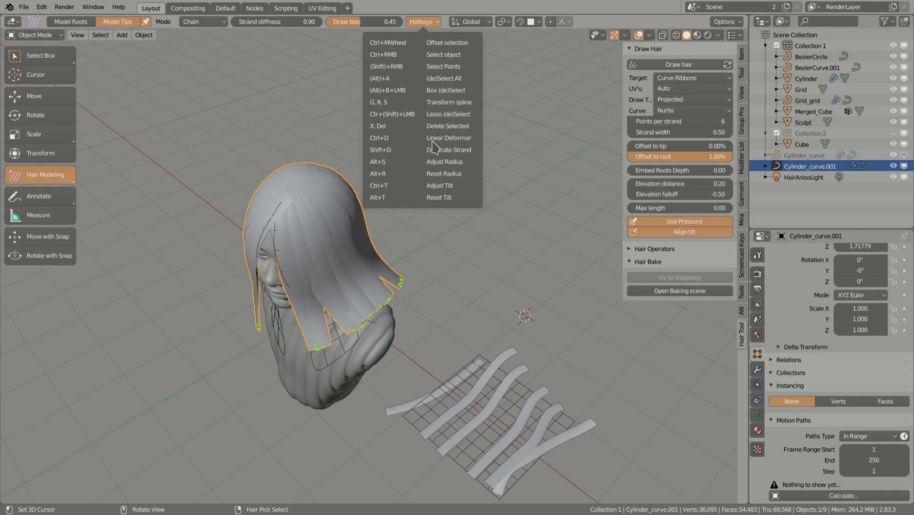
middle_drag(264, 253, 322, 270)
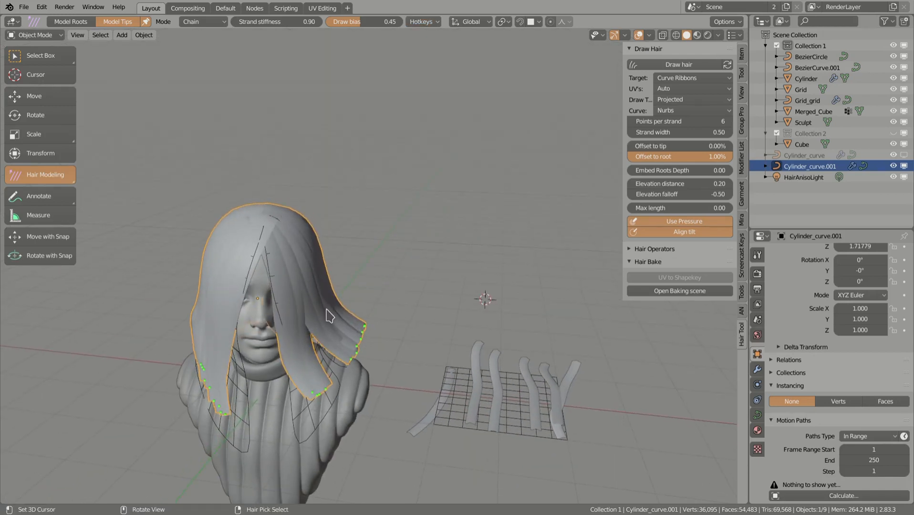
middle_drag(327, 310, 308, 300)
key(g)
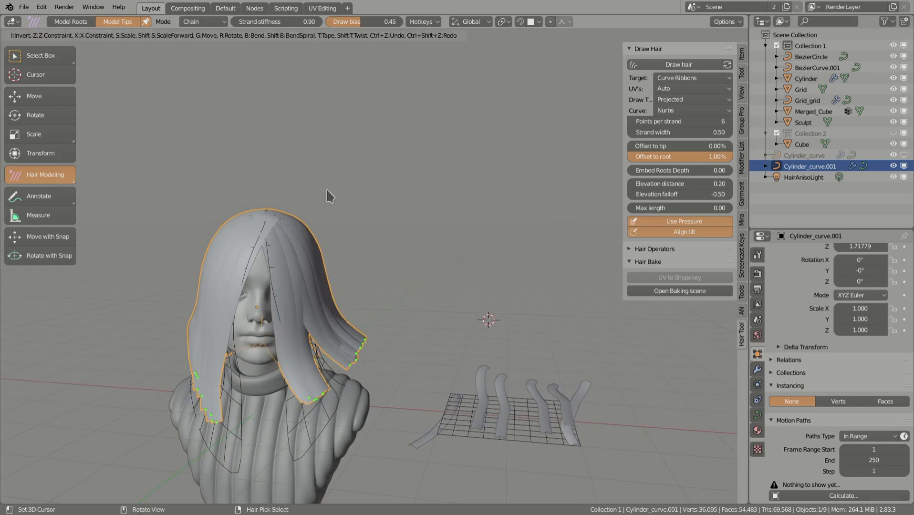
key(Escape)
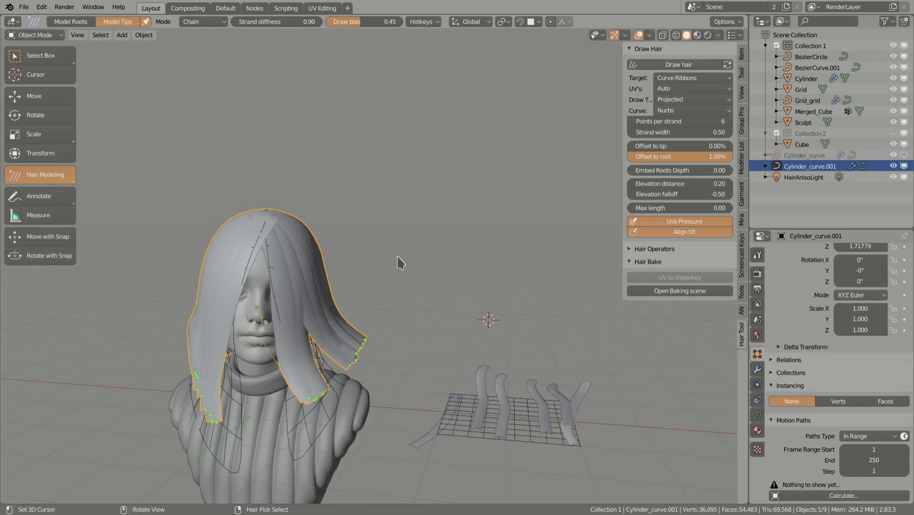
key(q)
middle_drag(485, 216, 368, 306)
Place a Linear Deformer down the front hair from the crown to the tips and move the hair with it
key(ctrl+d)
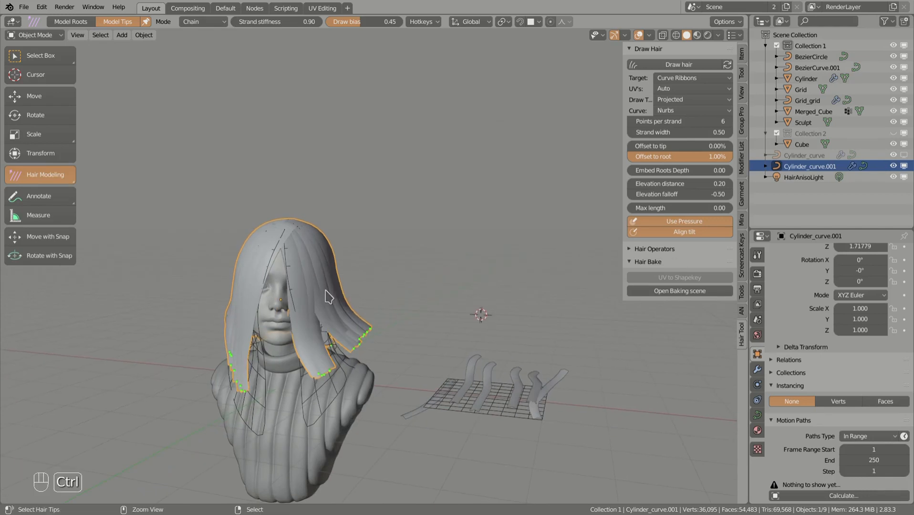
mouse_move(300, 248)
mouse_down()
mouse_move(325, 336)
mouse_move(318, 367)
mouse_up()
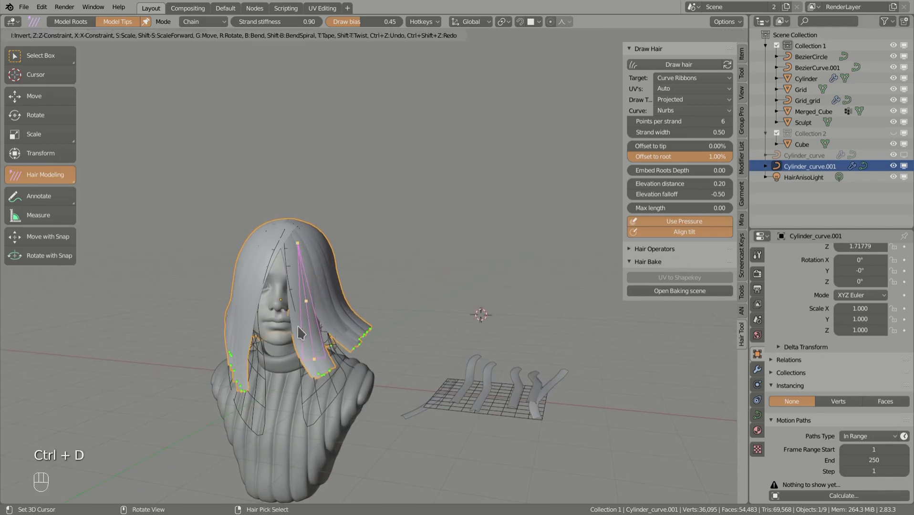
scroll(298, 327, up, 1)
key(g)
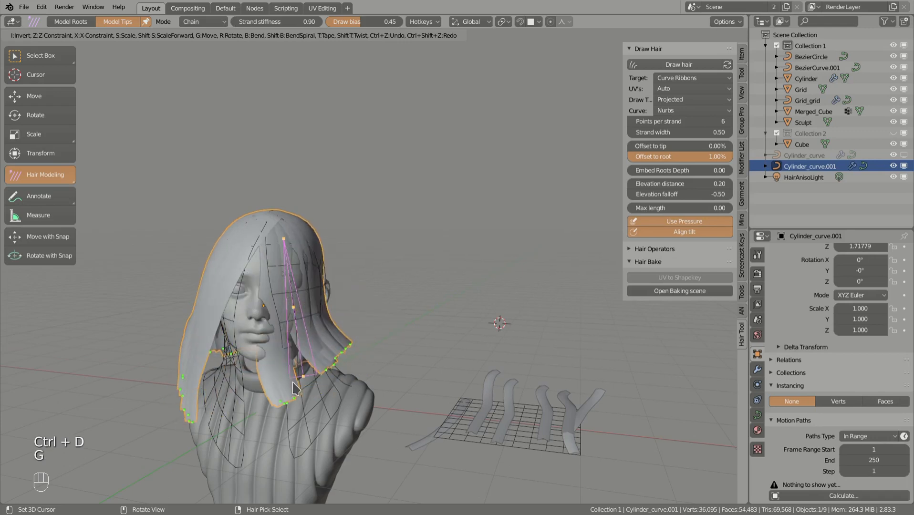
click(315, 378)
Rotate, scale and bend the hair with the Linear Deformer and apply the deformation
key(r)
key(s)
click(346, 400)
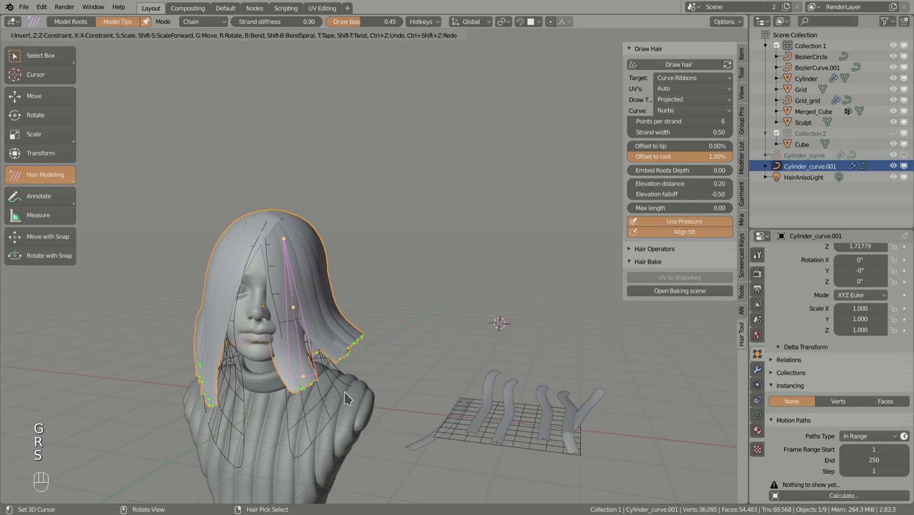
key(b)
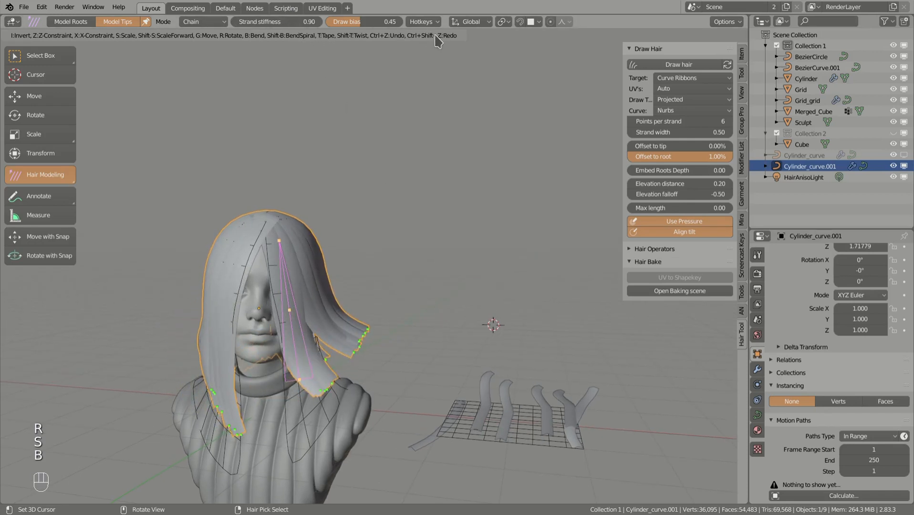
key(Return)
Place a short Linear Deformer across the upper back of the head and move the hair outward to add volume
mouse_move(309, 328)
middle_down()
mouse_move(317, 315)
mouse_move(337, 318)
mouse_move(305, 282)
middle_up()
mouse_move(375, 288)
middle_down()
mouse_move(357, 300)
mouse_move(368, 283)
mouse_move(385, 299)
mouse_move(418, 281)
middle_up()
key(ctrl+d)
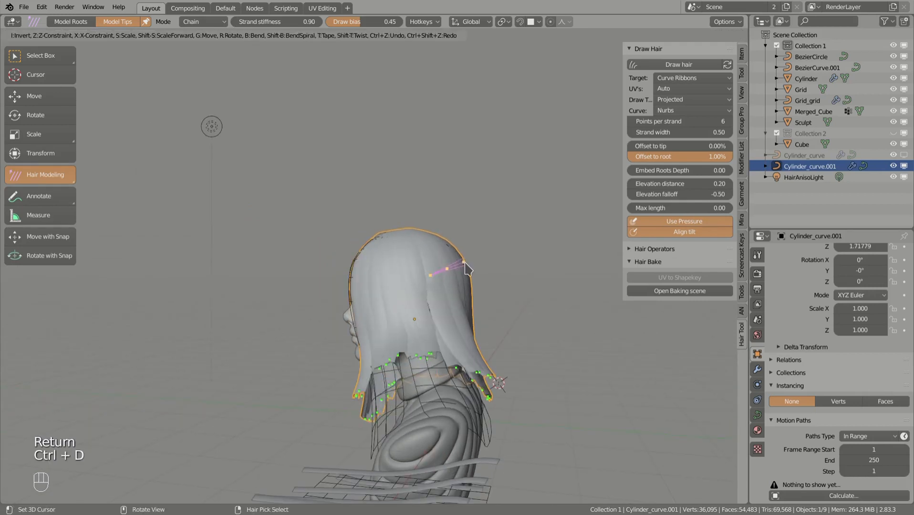
key(g)
click(479, 247)
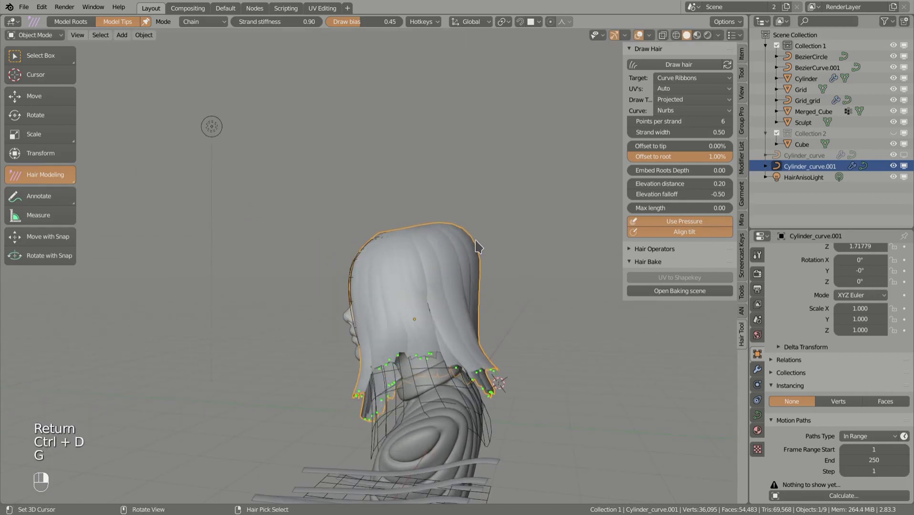
Place a Linear Deformer across the lower back hair toward the tips and bend the ends outward
middle_drag(479, 247, 459, 309)
key(ctrl+d)
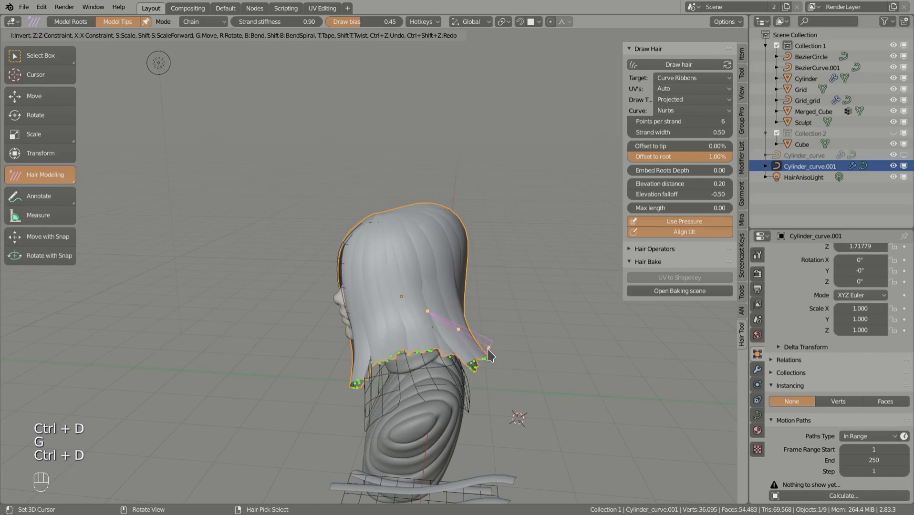
key(b)
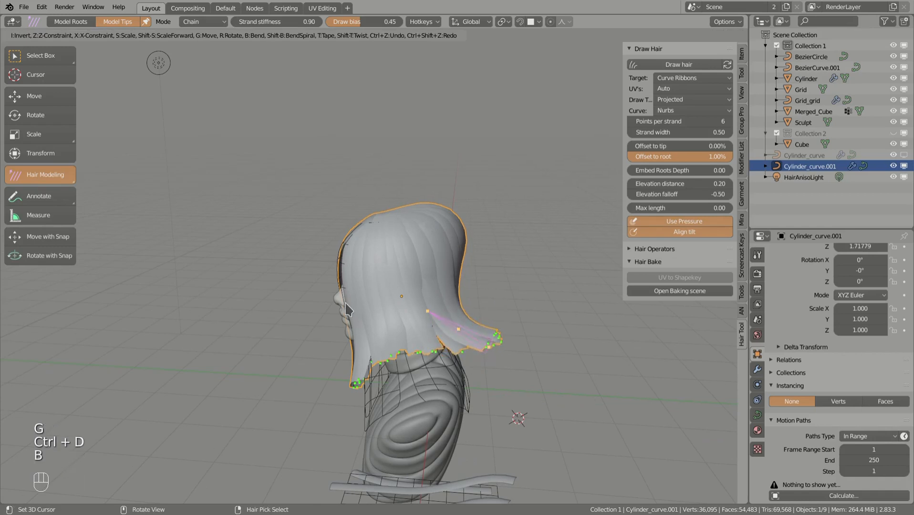
middle_drag(345, 302, 351, 301)
right_click(270, 96)
Move the front hair's tips sideways several times in Chain mode to swing the strands around the face
middle_drag(299, 185, 309, 128)
middle_drag(345, 265, 379, 313)
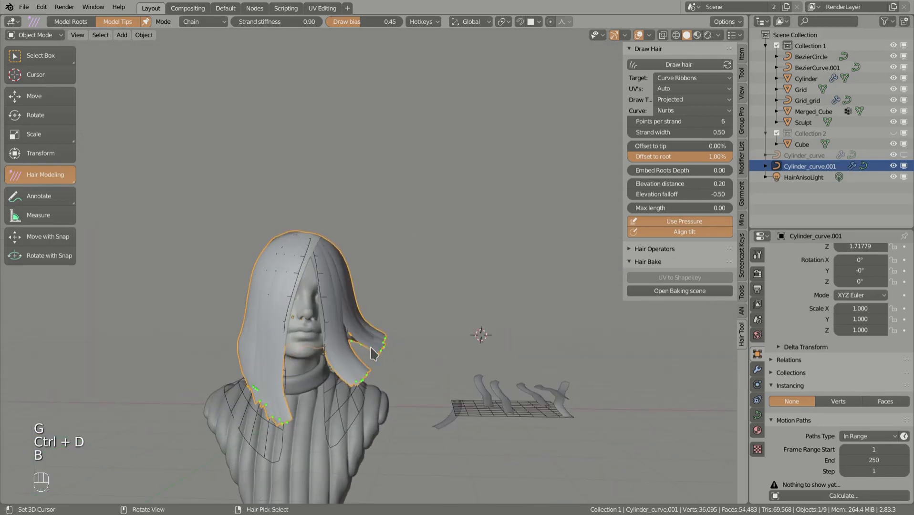
key(g)
click(326, 359)
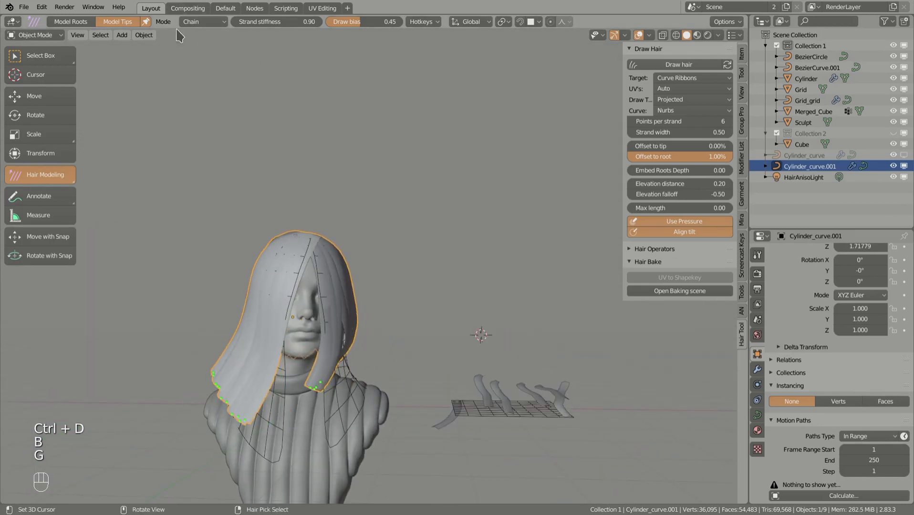
key(g)
click(445, 327)
key(g)
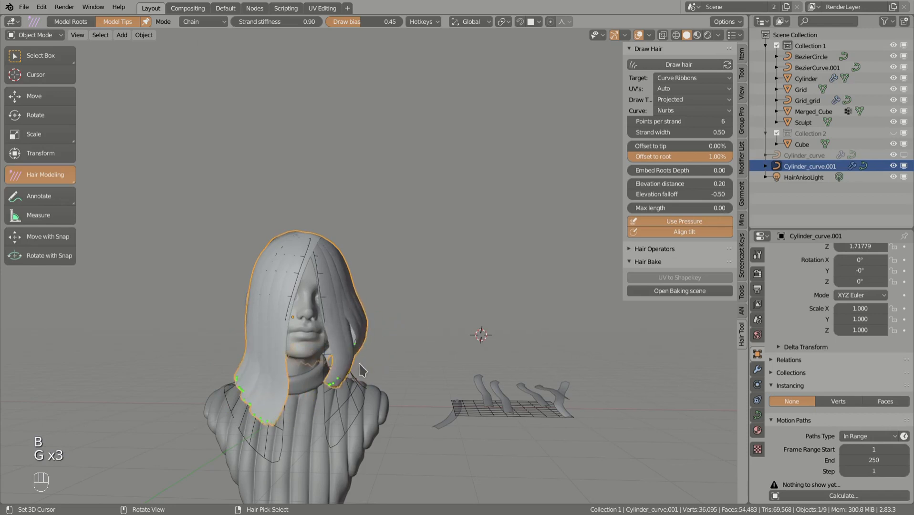
key(g)
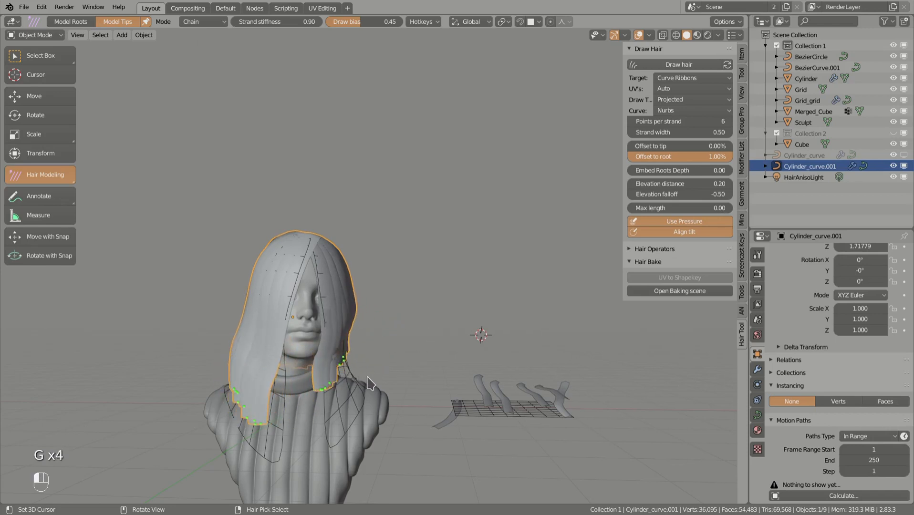
Switch the hair modelling mode to Normal, try moving the hair points, and undo the move
click(207, 22)
click(213, 34)
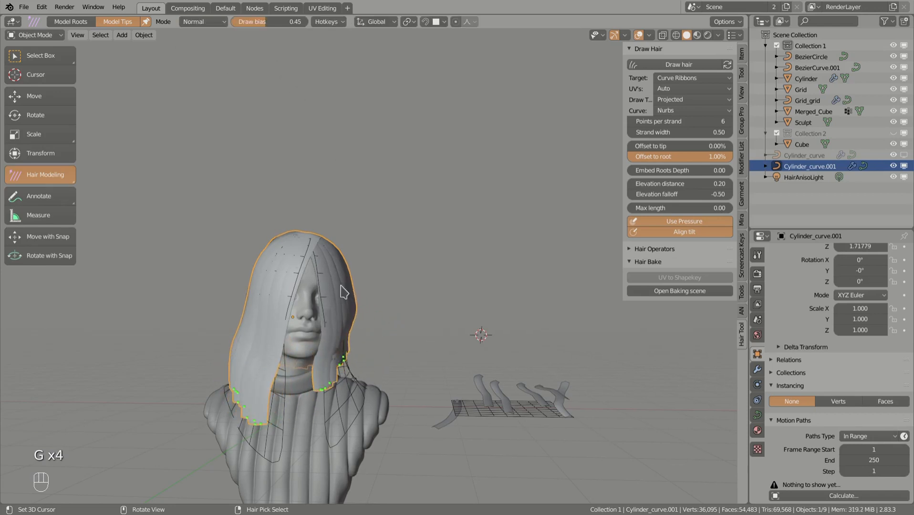
key(g)
click(350, 289)
key(ctrl+z)
Scale the mid-strand hair points outward, varying the proportional size between a small and a large influence radius
click(357, 273)
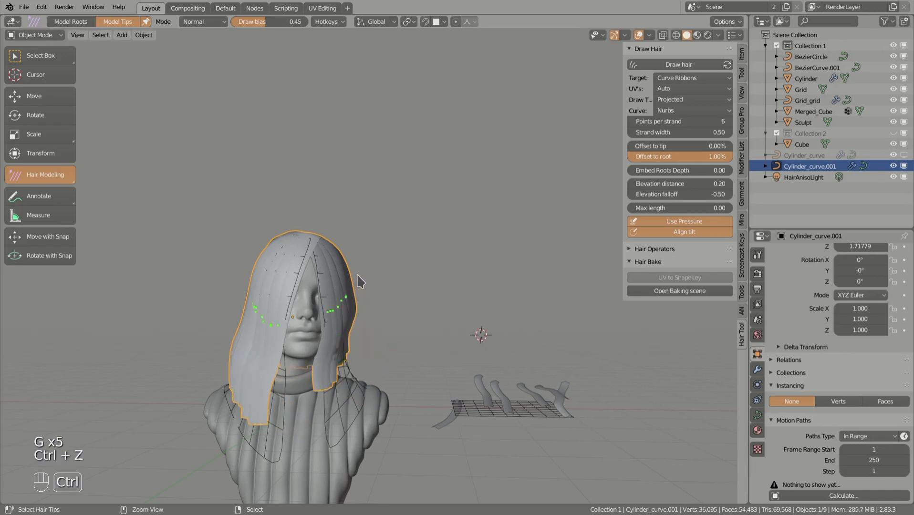
key(s)
scroll(412, 299, down, 20)
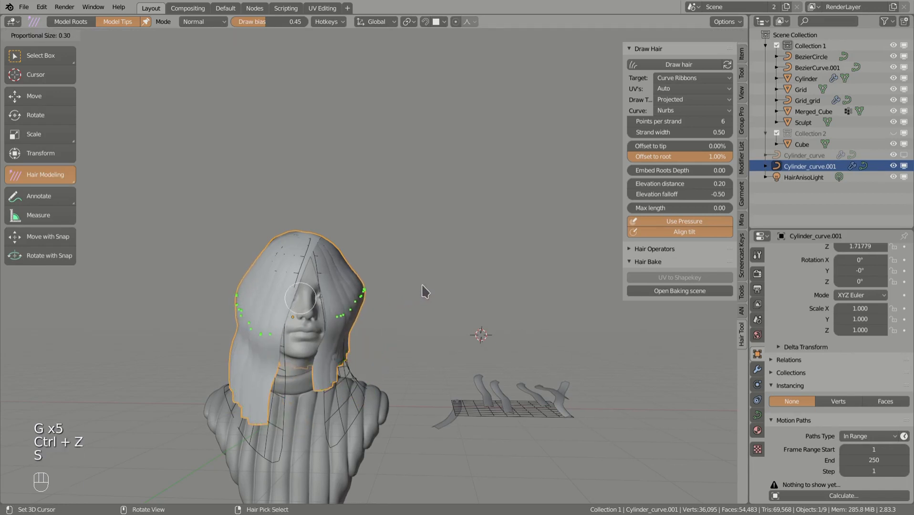
scroll(413, 299, up, 12)
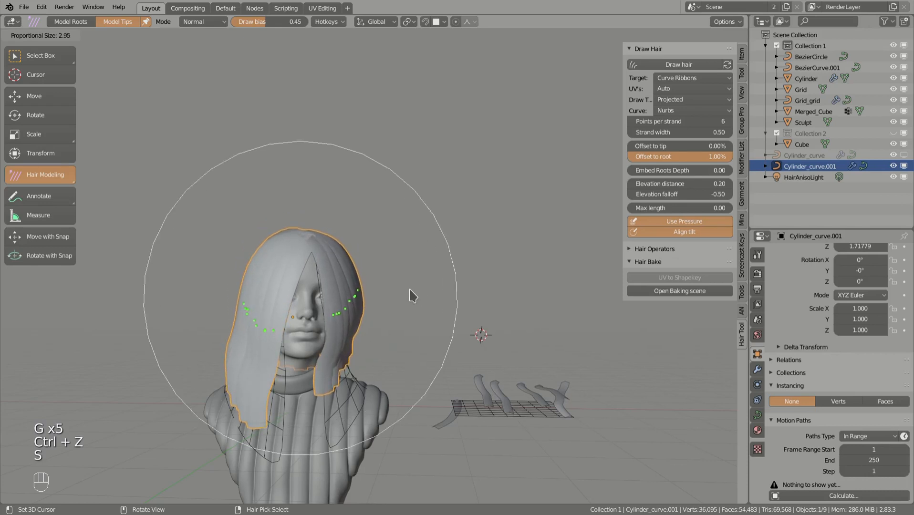
click(413, 298)
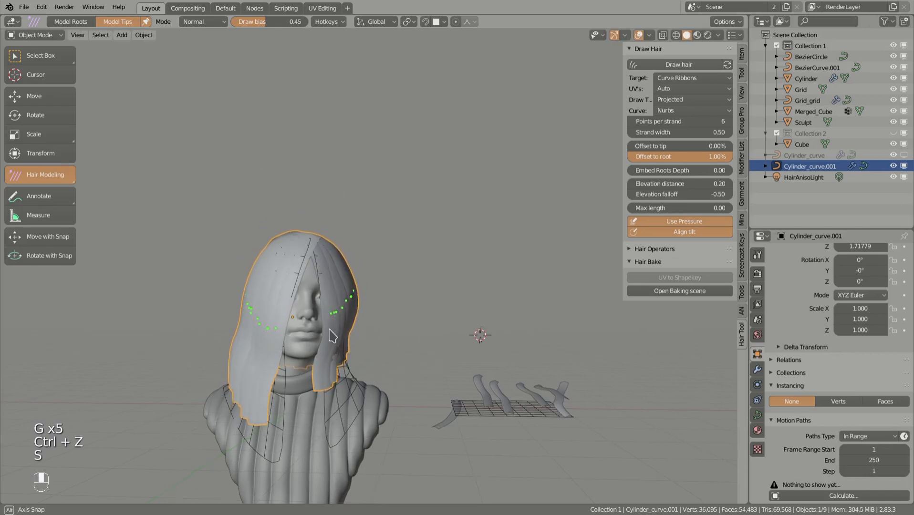
Shrink the radius of the hair tips in two passes, adjusting the proportional size to narrow the strand ends
middle_drag(412, 299, 304, 334)
middle_drag(331, 371, 360, 345)
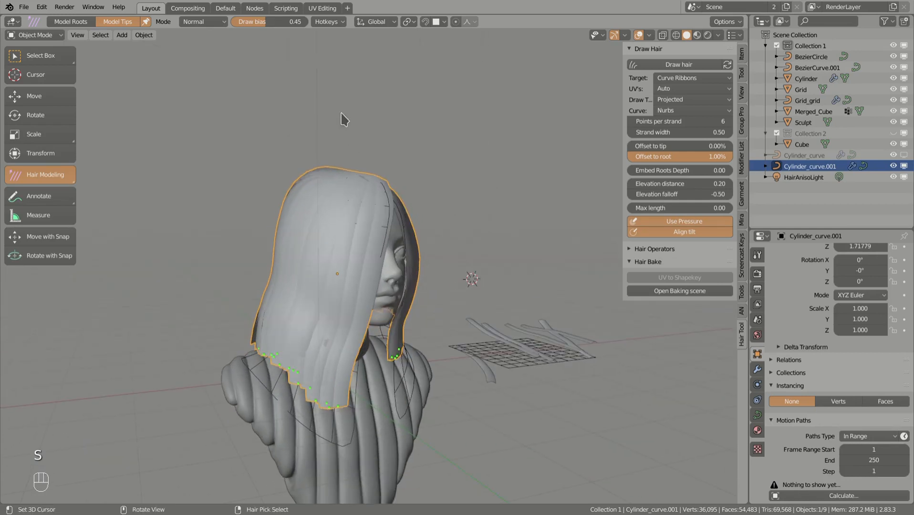
key(alt+s)
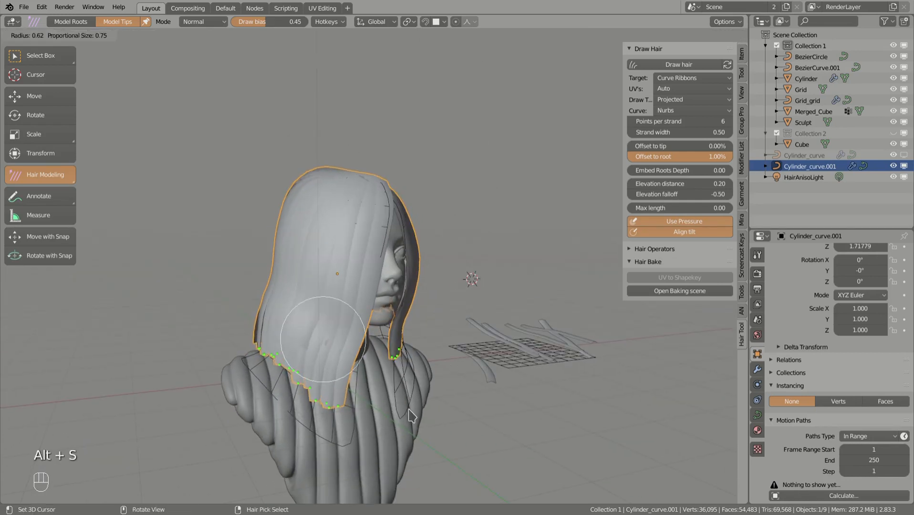
click(359, 418)
middle_drag(358, 418, 344, 406)
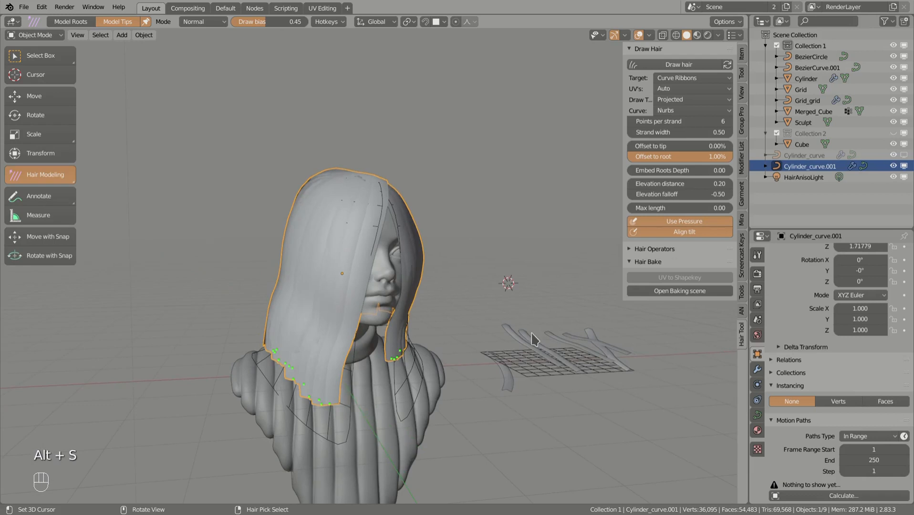
key(alt+s)
scroll(359, 425, up, 8)
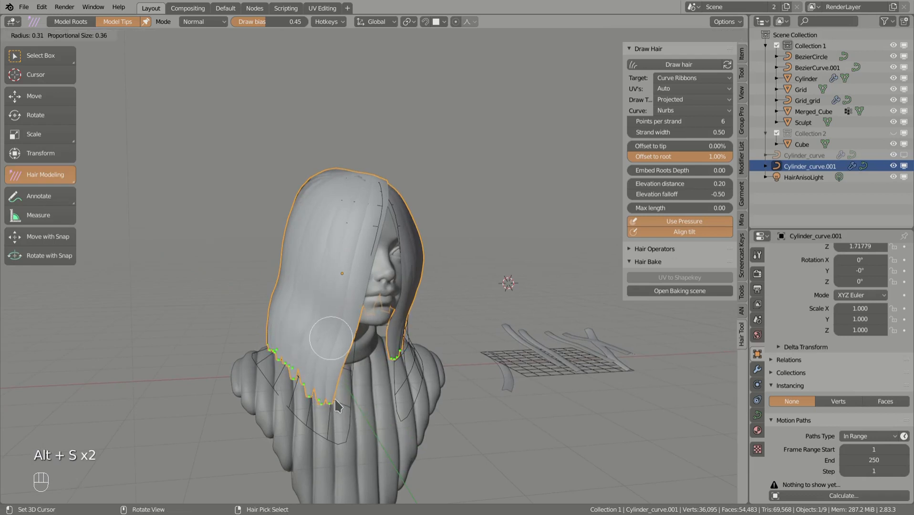
click(337, 415)
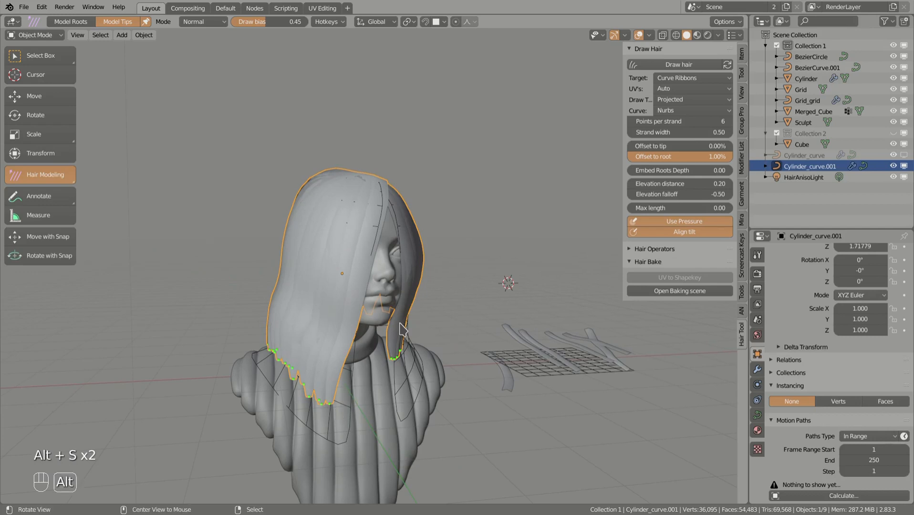
Set the hair tips' radius to 0 so the strands end in points, and open the proportional falloff options
key(alt+s)
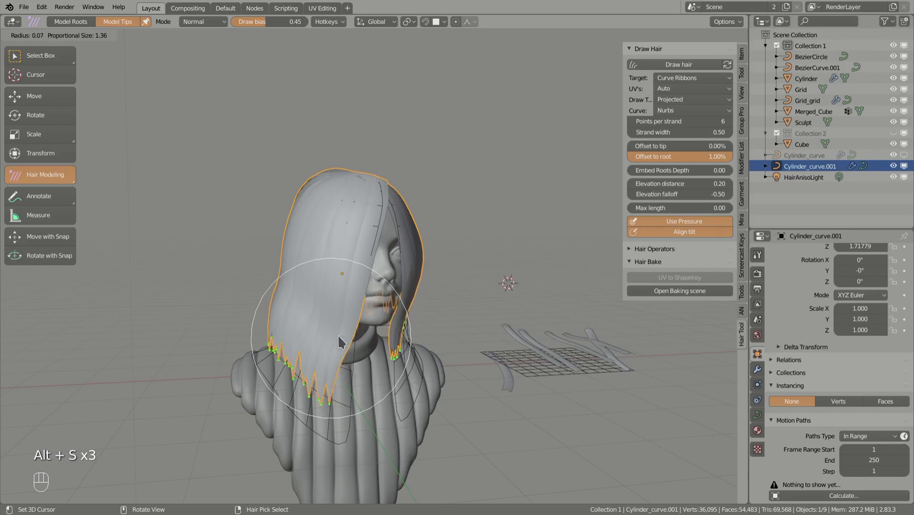
key(0)
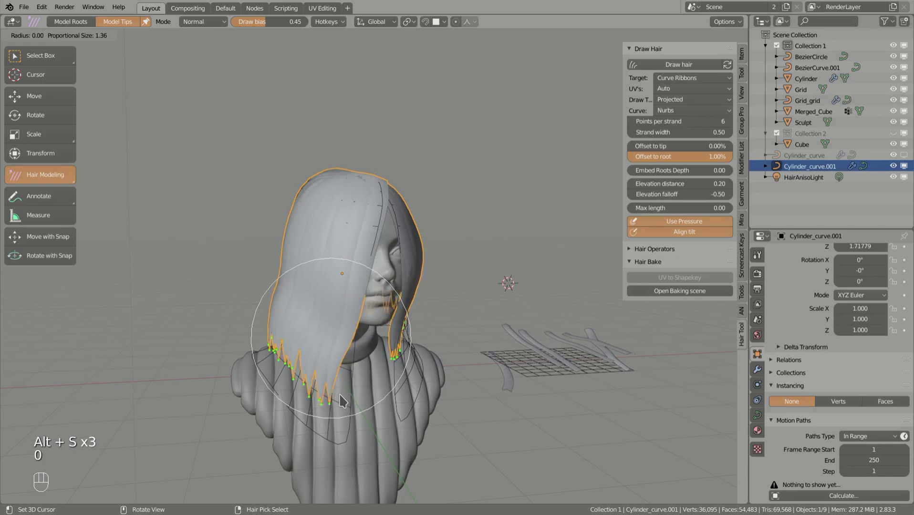
click(334, 402)
middle_drag(323, 410, 326, 397)
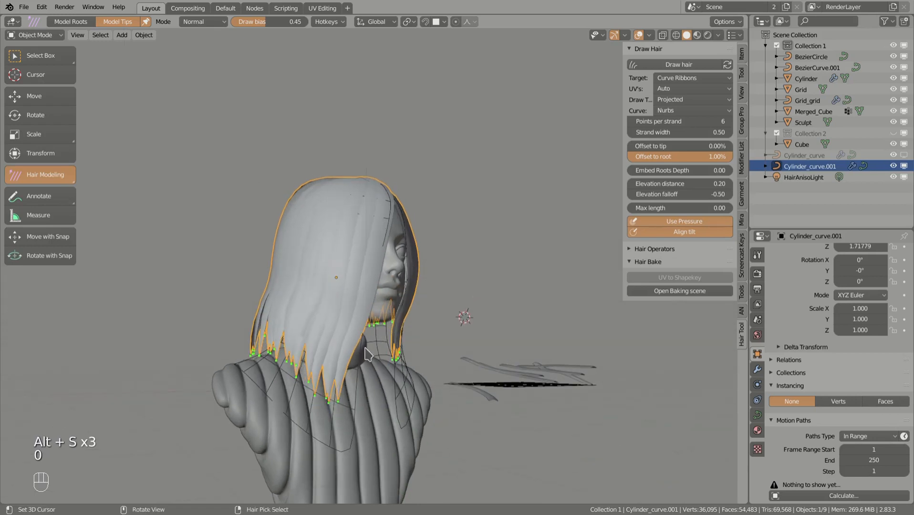
middle_drag(367, 355, 334, 399)
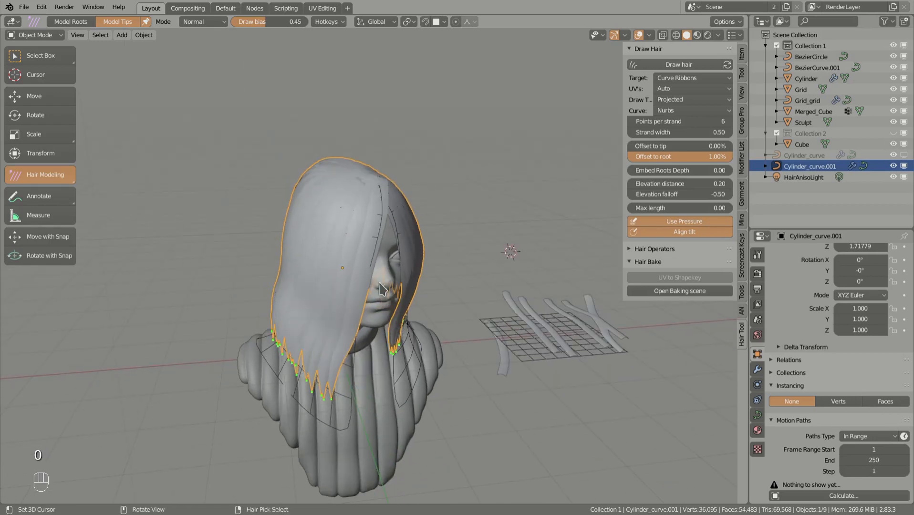
click(468, 22)
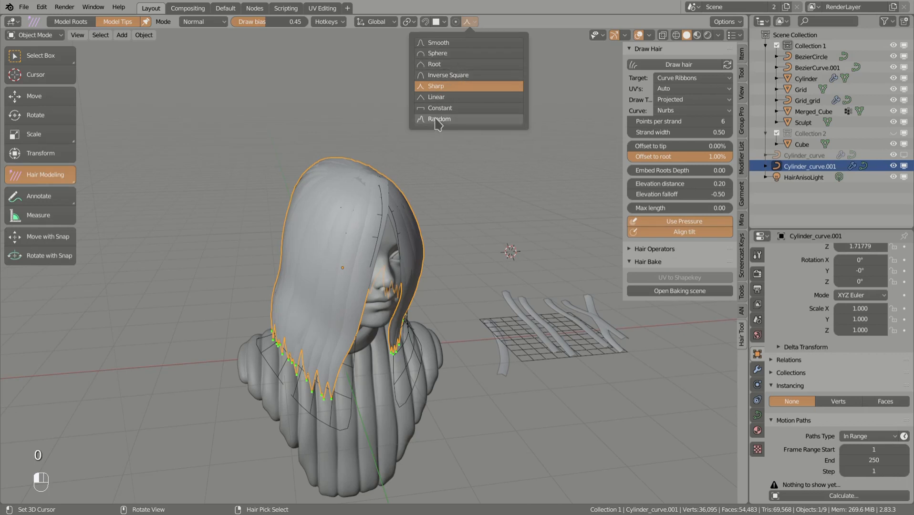
Select the hair strands on the flat grid and check their control points in Edit Mode
middle_drag(506, 287, 602, 368)
middle_drag(444, 145, 456, 236)
middle_drag(365, 279, 442, 307)
ctrl+right_click(488, 311)
key(Tab)
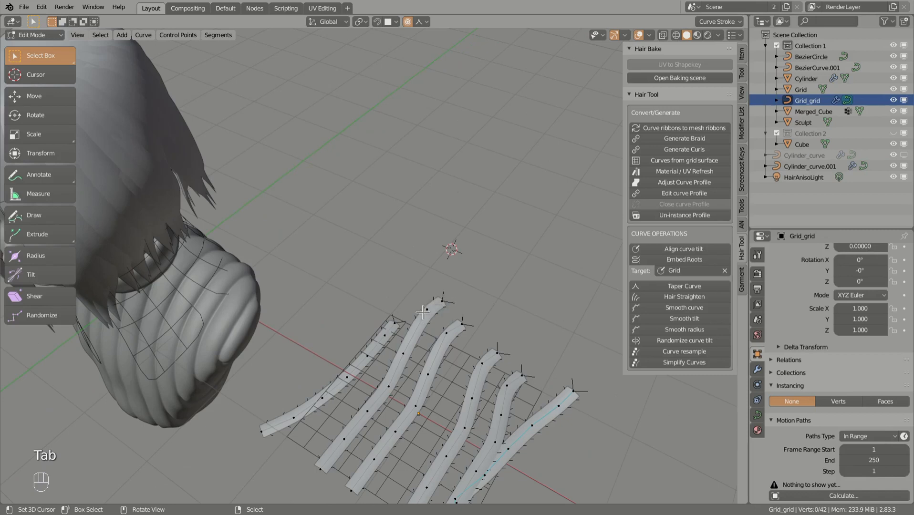
mouse_move(375, 352)
middle_down()
mouse_move(439, 326)
mouse_move(431, 329)
mouse_move(438, 318)
middle_up()
key(Tab)
Apply Hair Straighten to the grid strands with Strength 10 and Transition Offset 1.00
key(shift+ctrl+h)
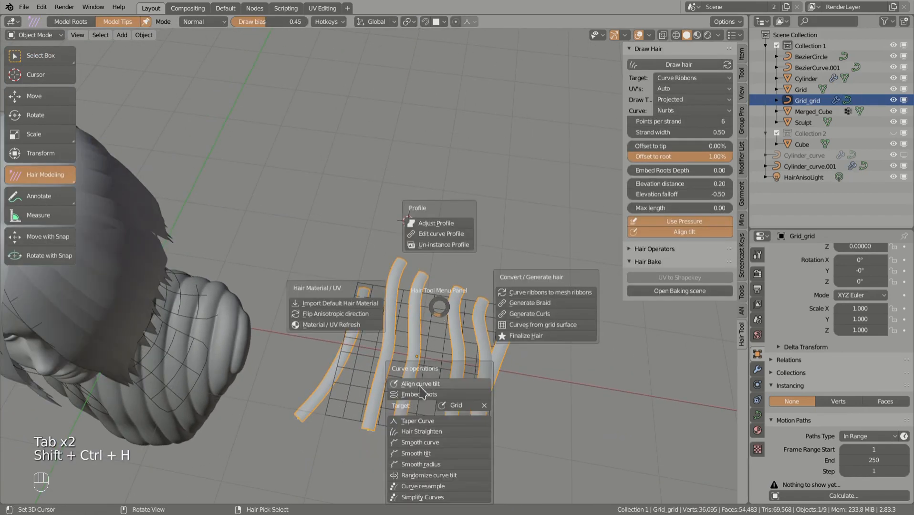
click(419, 432)
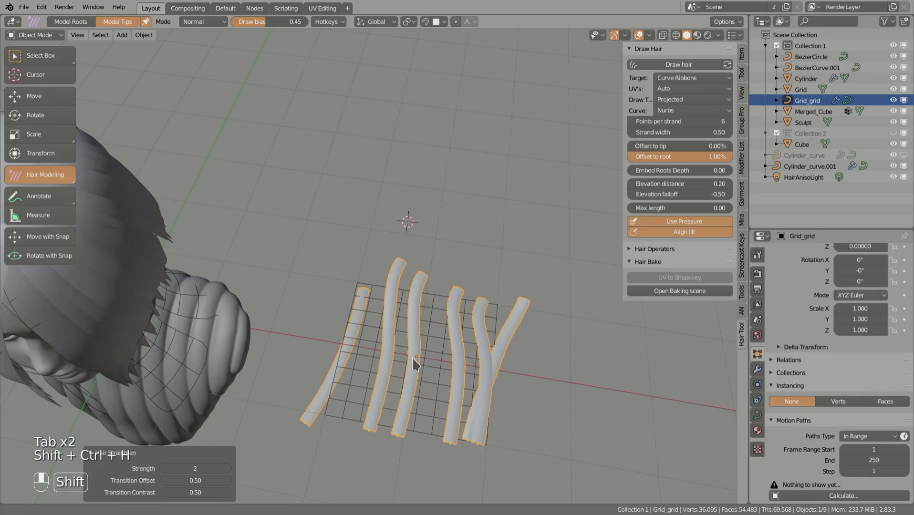
shift+middle_drag(412, 357, 396, 337)
drag(195, 468, 214, 481)
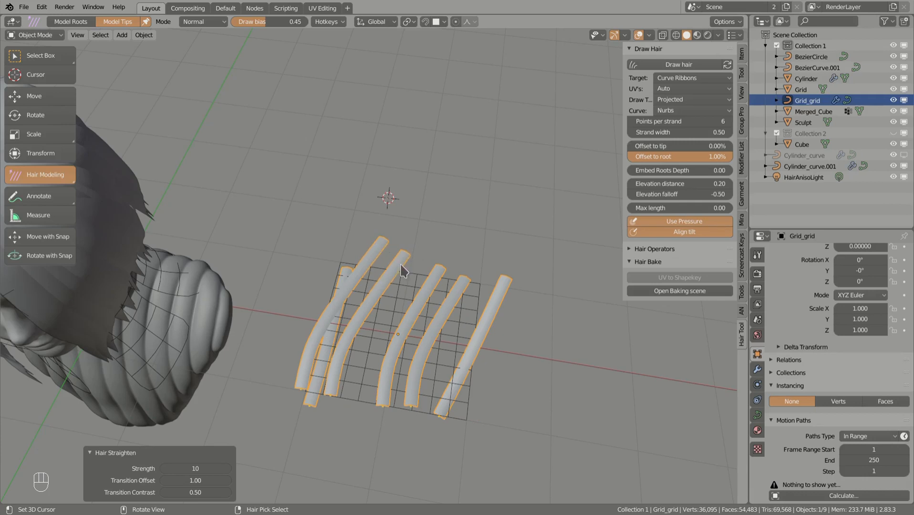
Set the straightening's Transition Offset to 0.76, try a Transition Contrast of 1.00, and lower the contrast again
mouse_move(213, 481)
mouse_down()
mouse_move(193, 481)
mouse_move(214, 481)
mouse_up()
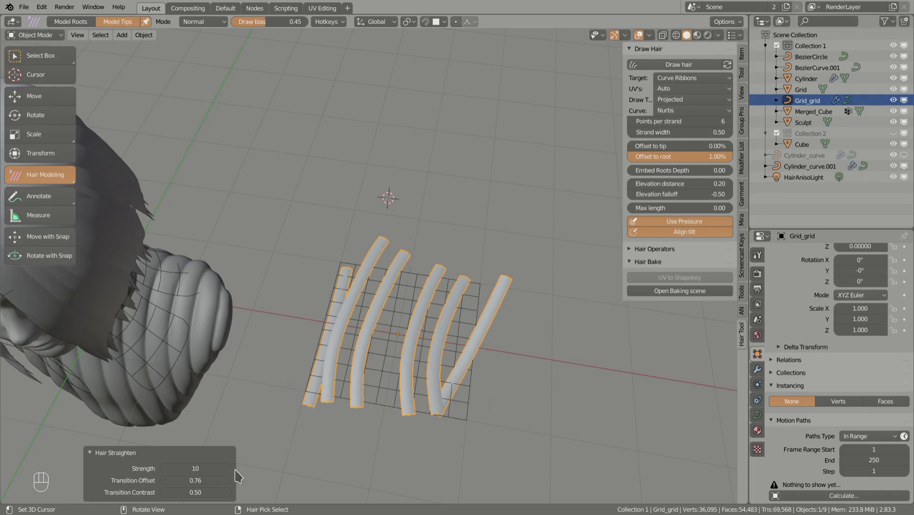
mouse_move(191, 492)
mouse_down()
mouse_move(172, 492)
mouse_move(200, 493)
mouse_up()
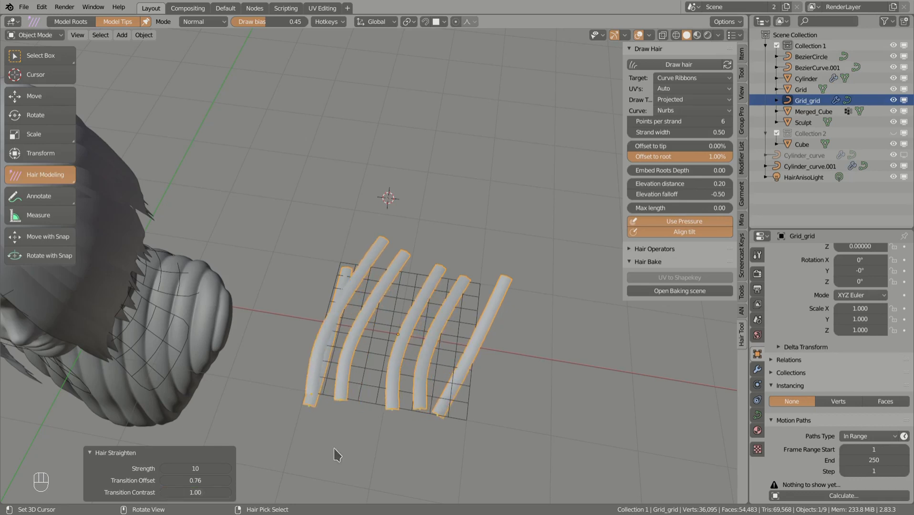
middle_drag(354, 346, 366, 384)
drag(203, 493, 176, 493)
Apply Hair Straighten to the head hair, adjust its transition settings, and compare the result by undoing and redoing it
middle_drag(253, 279, 363, 258)
ctrl+click(345, 242)
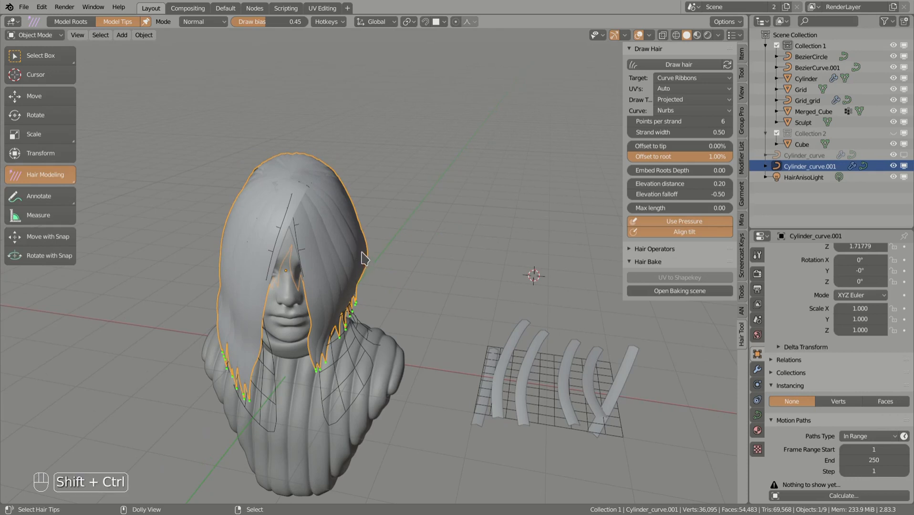
key(shift+ctrl+h)
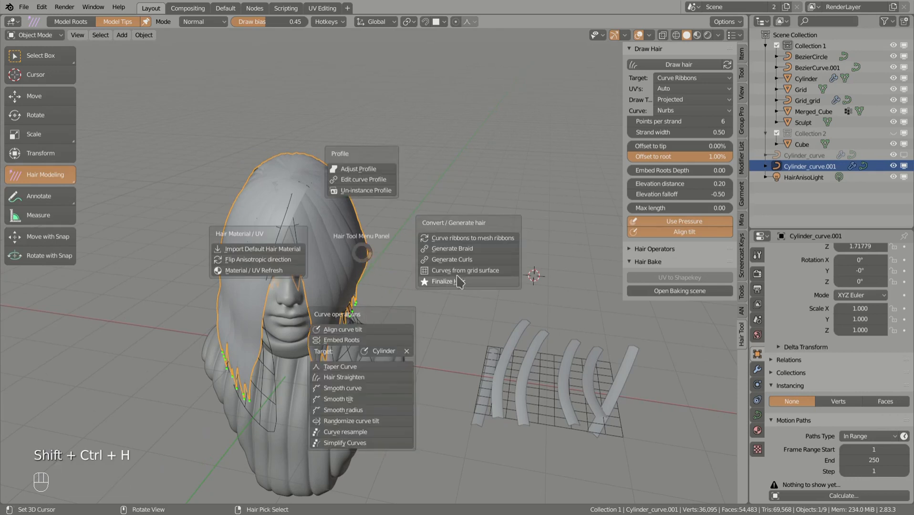
click(343, 377)
middle_drag(337, 332, 338, 322)
mouse_move(196, 481)
mouse_down()
mouse_move(162, 481)
mouse_move(211, 489)
mouse_up()
mouse_move(317, 289)
middle_down()
mouse_move(340, 280)
mouse_move(320, 288)
middle_up()
key(ctrl+z)
key(ctrl+shift+z)
Scale the head hair's selected tips in three passes, checking the shape from different sides
middle_drag(323, 281, 339, 264)
key(s)
click(361, 310)
middle_drag(414, 308, 433, 329)
key(s)
click(396, 316)
key(s)
click(542, 317)
middle_drag(542, 317, 326, 298)
Deselect the head hair's points and select the strands on the flat grid
key(alt+a)
middle_drag(393, 305, 377, 318)
ctrl+click(426, 349)
middle_drag(426, 350, 391, 356)
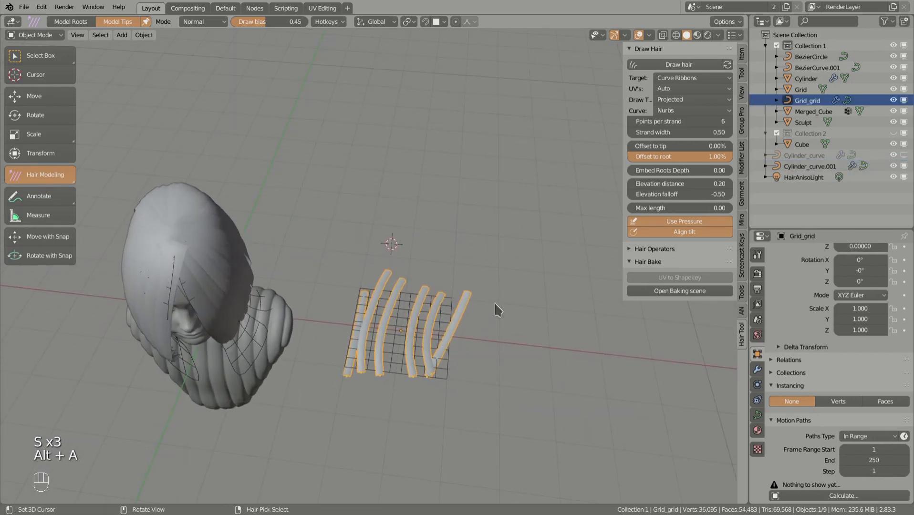
Look over the Hair Tool operations with the head hair selected and again with the grid strands selected
middle_drag(241, 292, 289, 295)
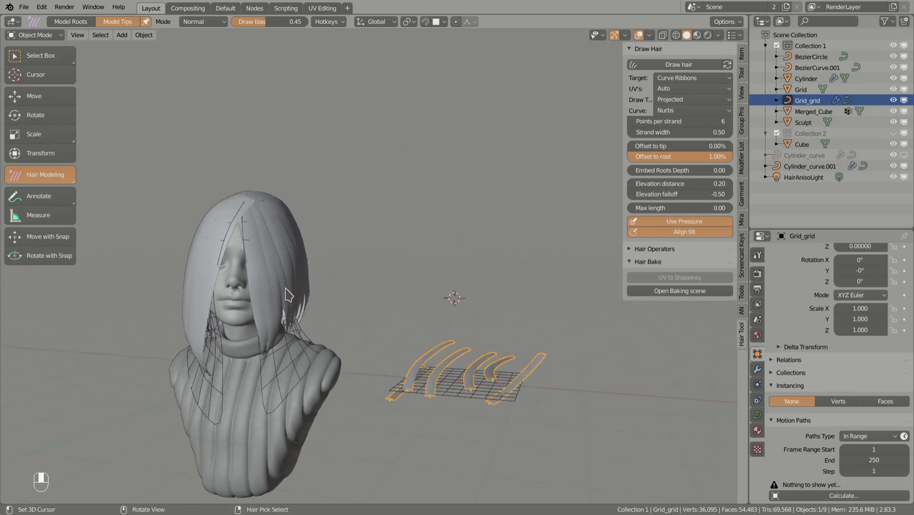
right_click(288, 295)
middle_drag(408, 357, 368, 334)
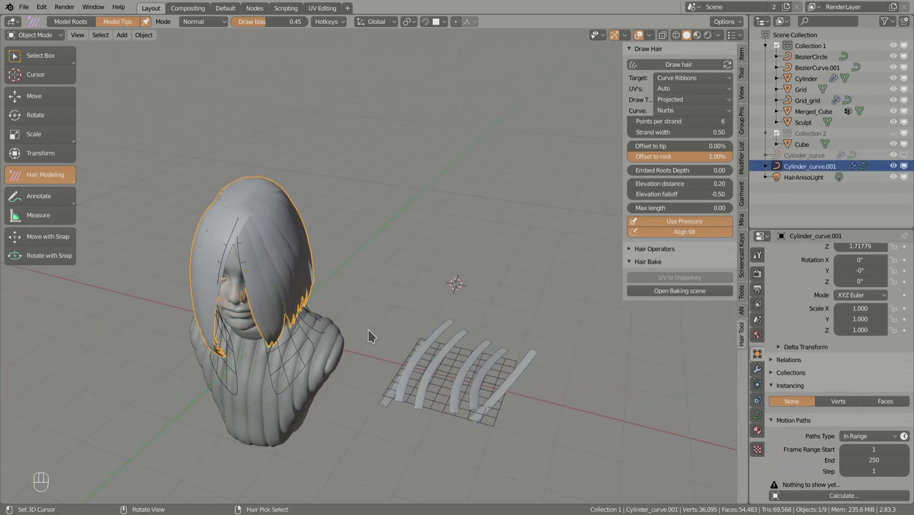
key(shift+ctrl+h)
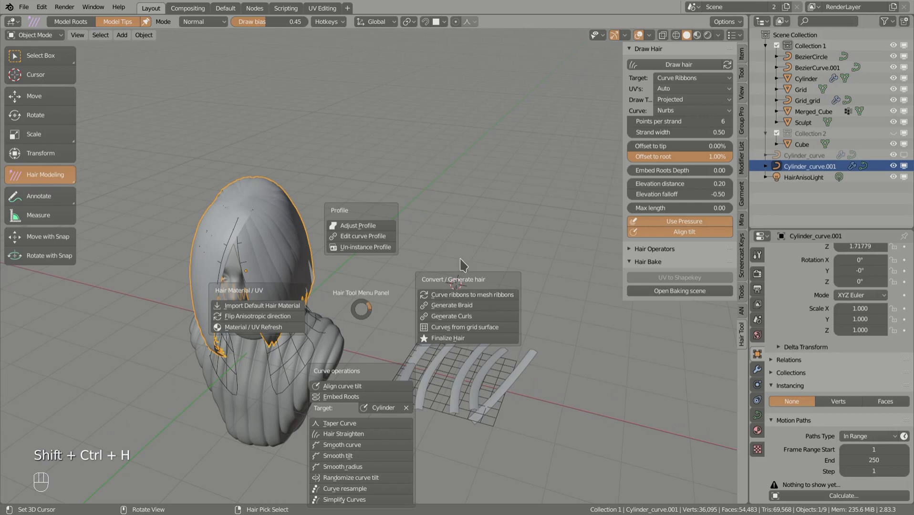
key(Escape)
ctrl+right_click(447, 325)
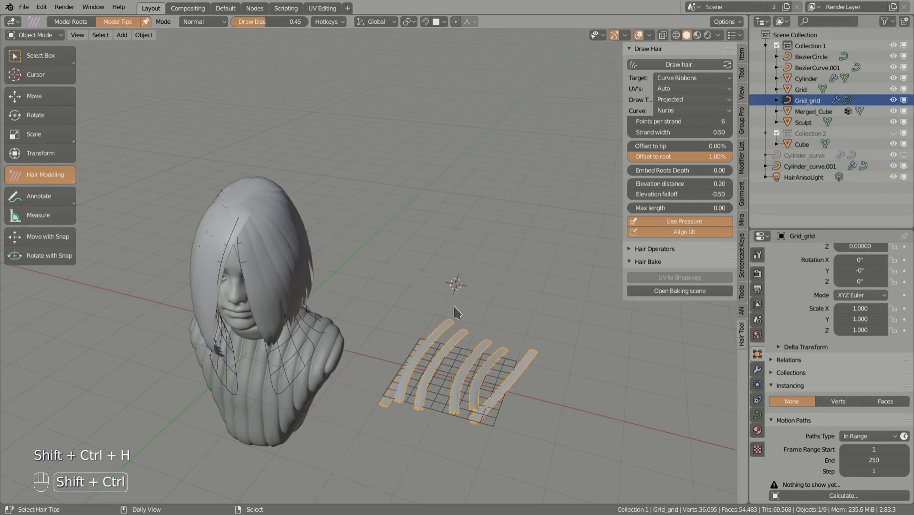
key(shift+ctrl+h)
key(Escape)
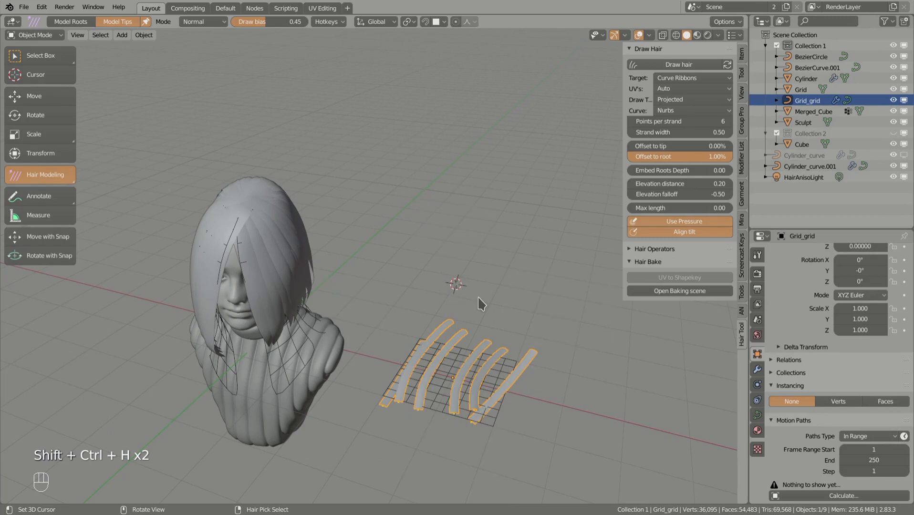
Switch to the Select Box tool and select the head hair together with the grid strands
key(shift)
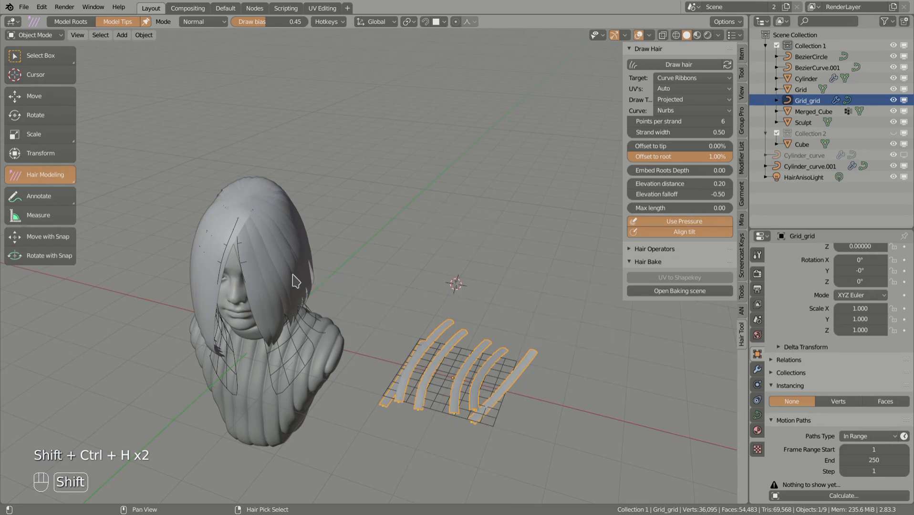
click(308, 254)
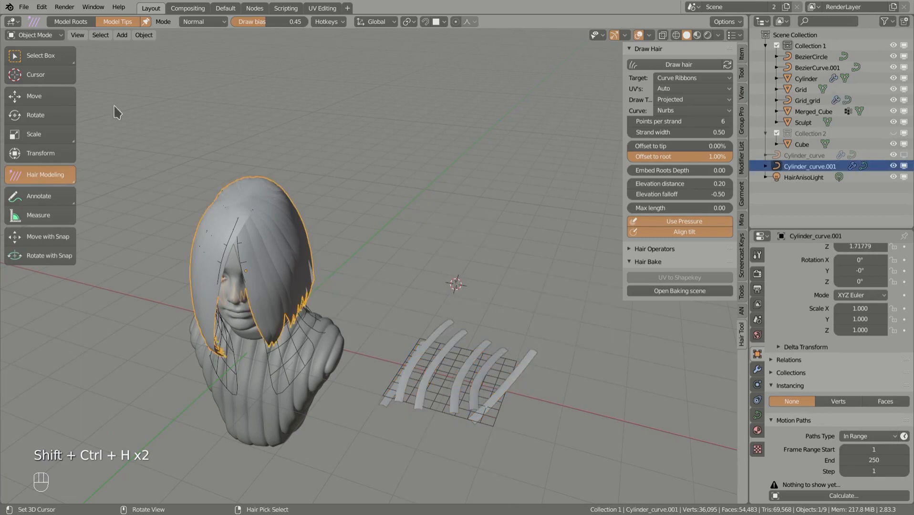
click(52, 58)
shift+drag(523, 338, 410, 319)
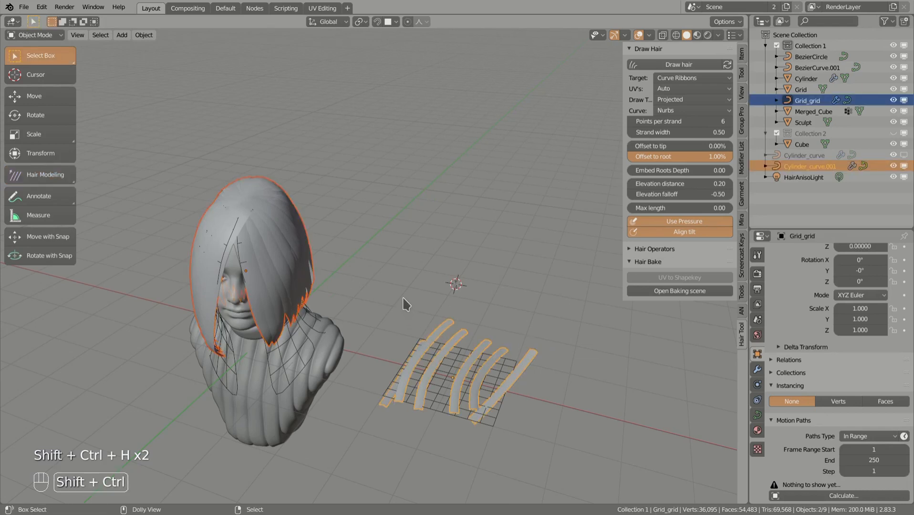
Run Finalize Hair on the head hair and grid strands with A_mesh as the material to use
key(shift+ctrl+h)
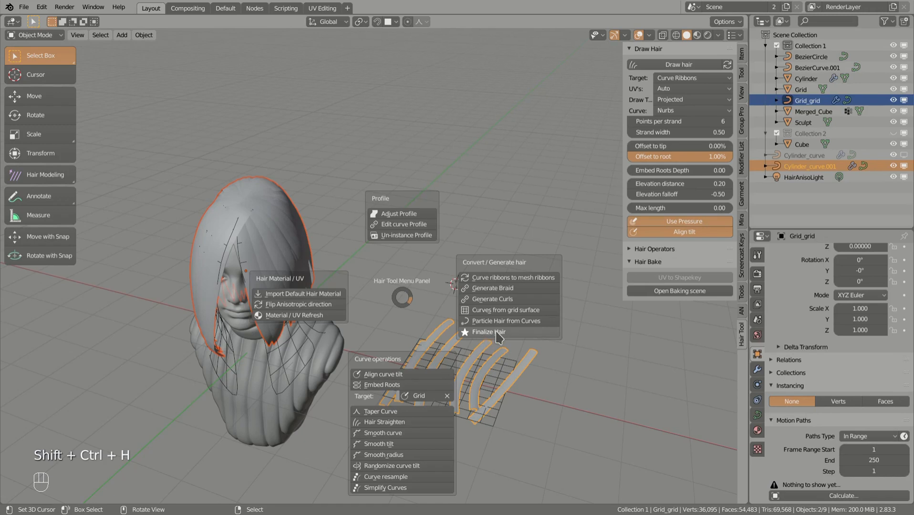
click(491, 332)
click(465, 351)
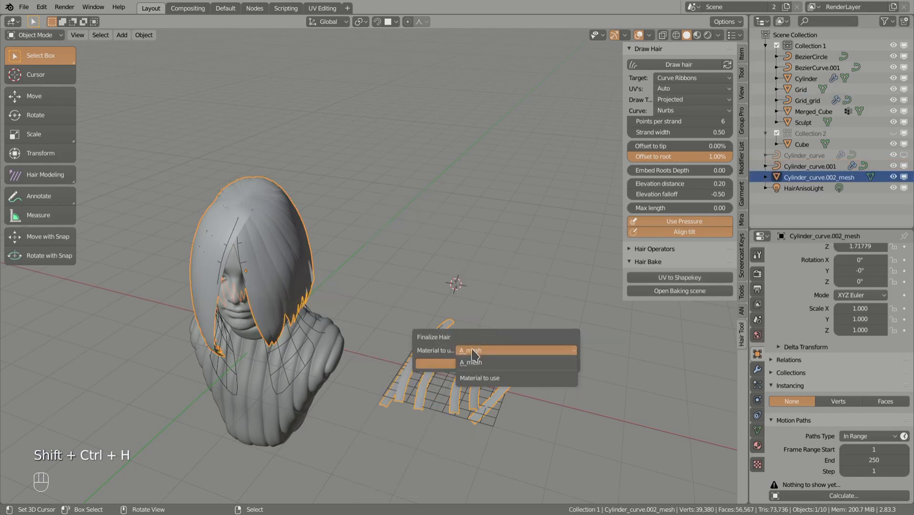
click(474, 366)
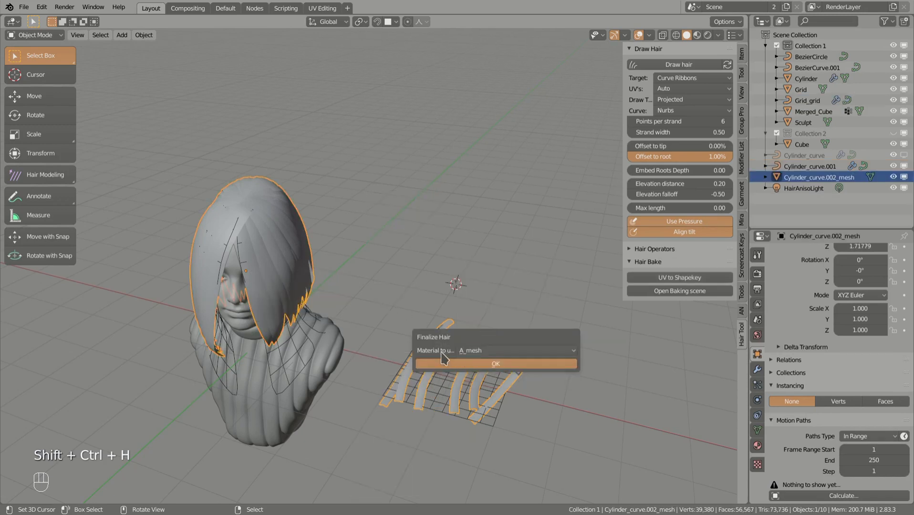
click(469, 353)
click(470, 363)
click(472, 364)
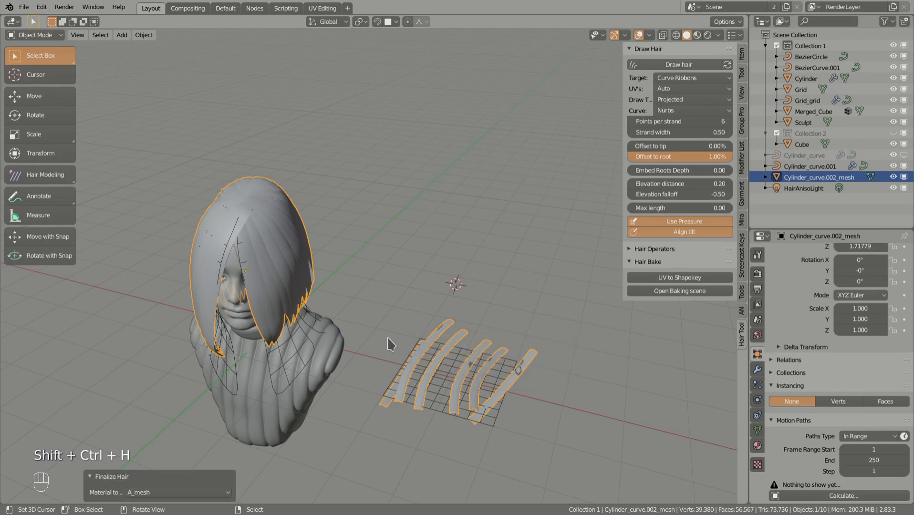
Move the finalized hair mesh off the original curves and inspect its geometry in Edit Mode
middle_drag(391, 345, 371, 341)
key(g)
click(428, 278)
key(Tab)
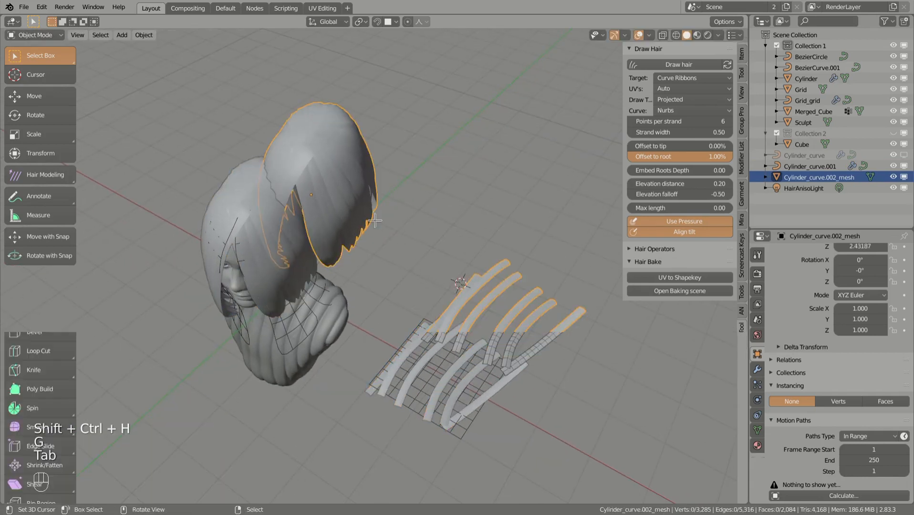
key(Tab)
key(Tab)
key(a)
middle_drag(440, 253, 399, 287)
mouse_move(414, 333)
middle_down()
mouse_move(458, 323)
mouse_move(434, 311)
middle_up()
key(Tab)
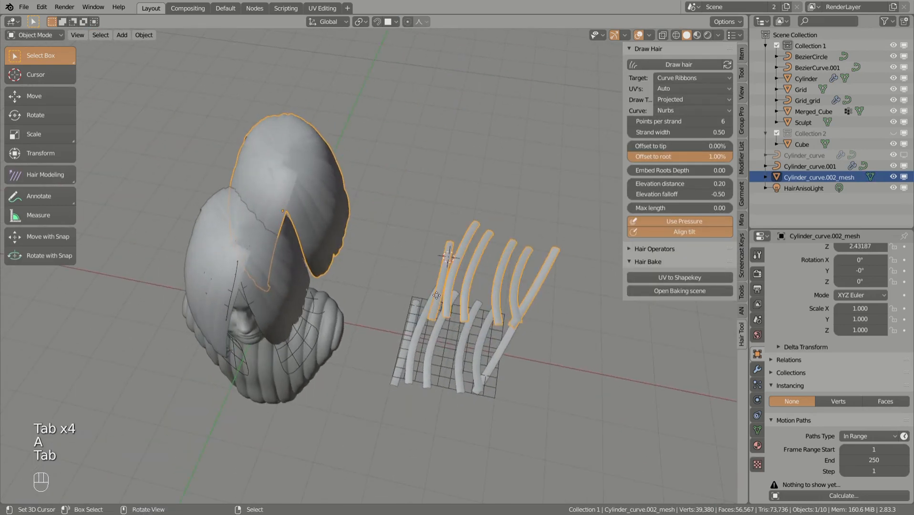
Move the finalized hair mesh farther above the original curves and delete it
key(g)
click(441, 327)
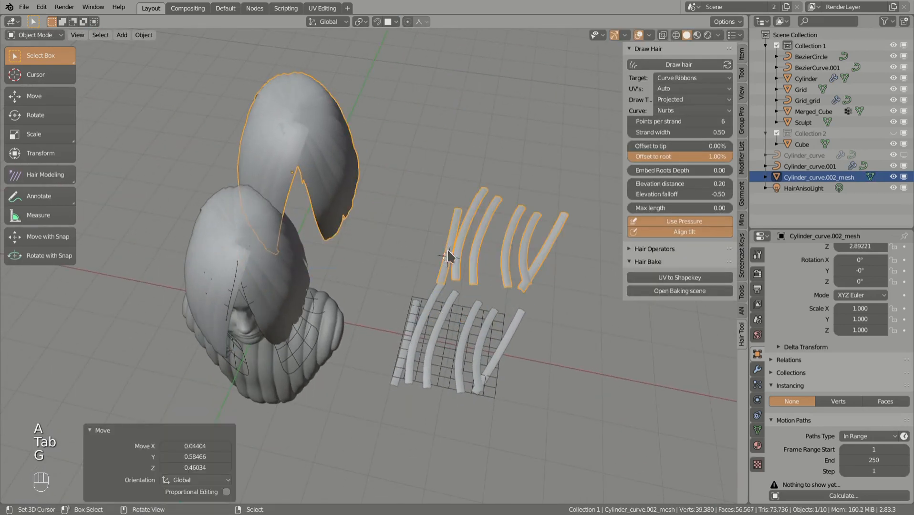
key(g)
click(462, 215)
middle_drag(462, 215, 443, 208)
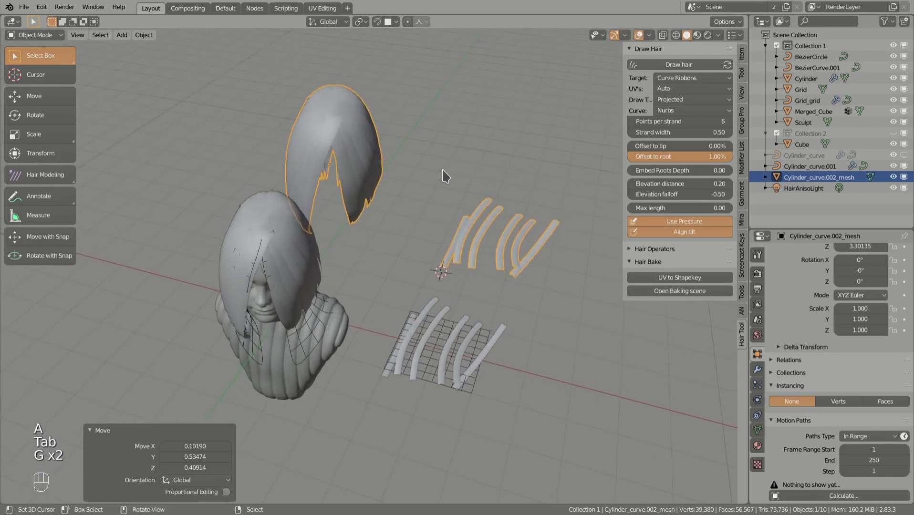
key(x)
click(446, 206)
Edit the grid strands and bend two neighbouring strands sideways by moving their end points with proportional editing
click(420, 331)
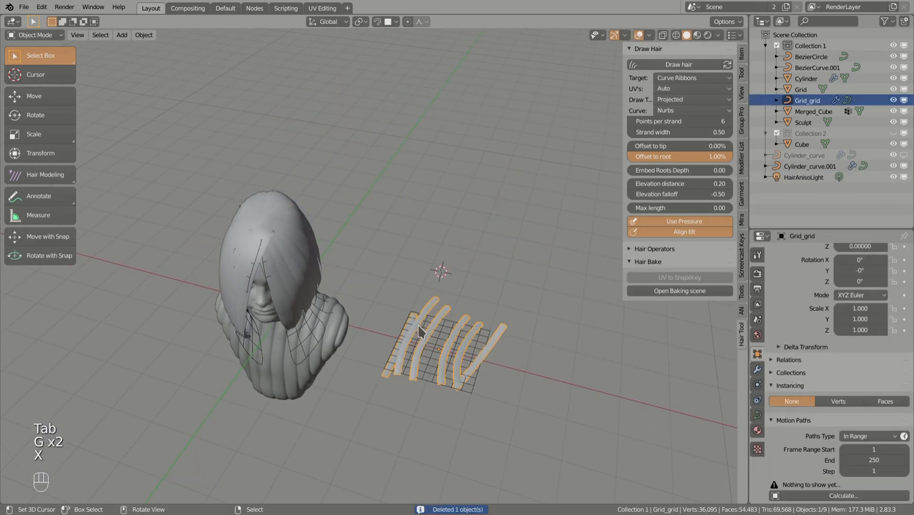
key(Tab)
scroll(424, 312, up, 1)
key(g)
click(440, 297)
right_click(443, 298)
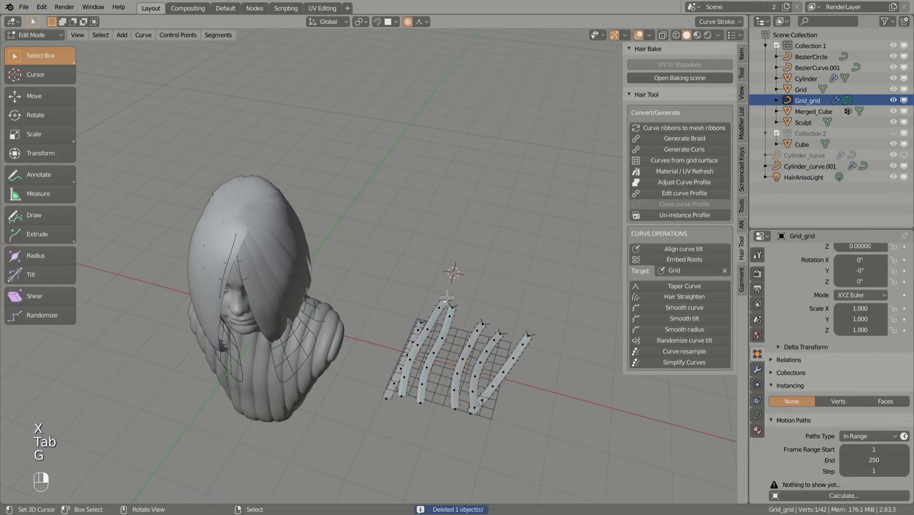
key(g)
click(427, 296)
key(g)
click(419, 299)
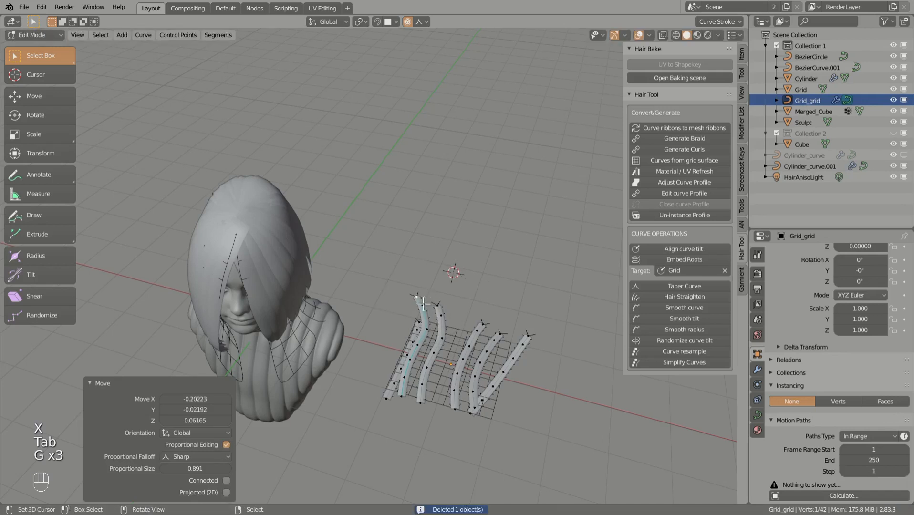
Return the grid strands to Object Mode, add the head hair to the selection, and bring up the Hair Tool operations
key(Tab)
shift+click(315, 278)
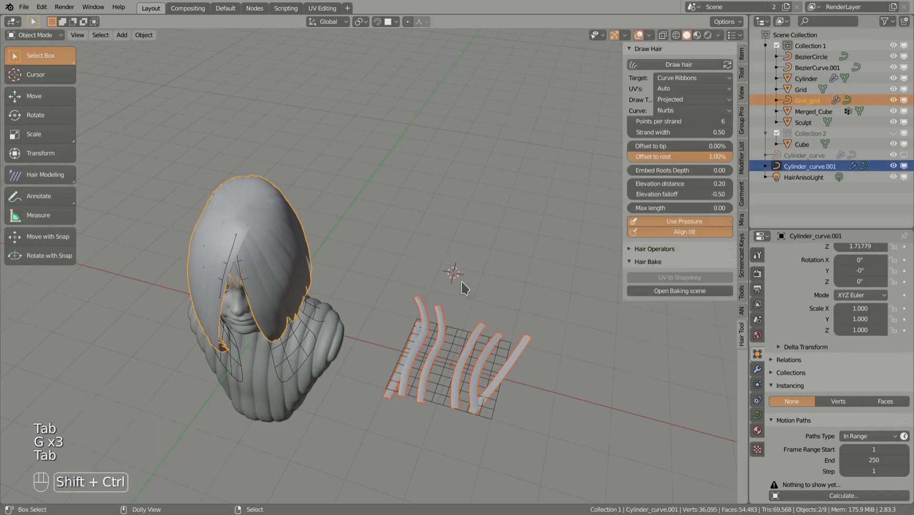
key(shift+ctrl+h)
click(546, 317)
middle_drag(549, 323, 392, 339)
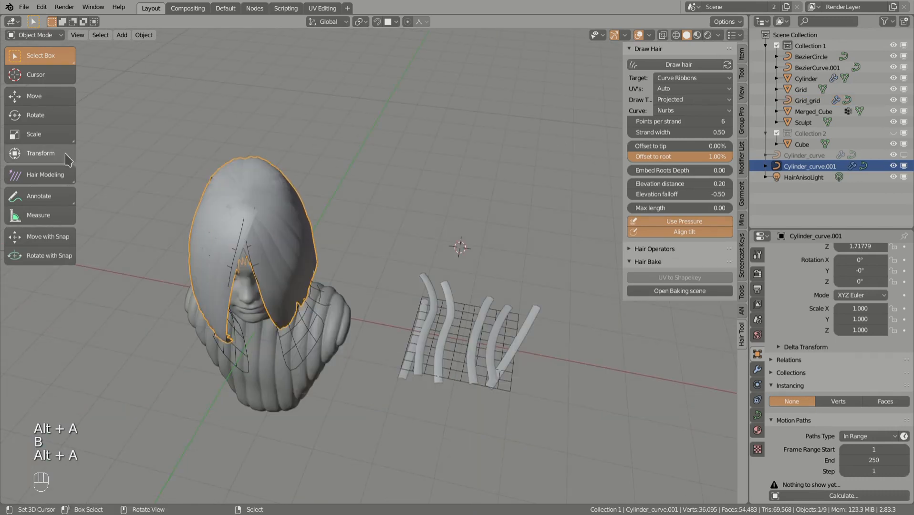
Activate the Hair Modeling tool for the head hair and start a box selection of hair tips
click(62, 180)
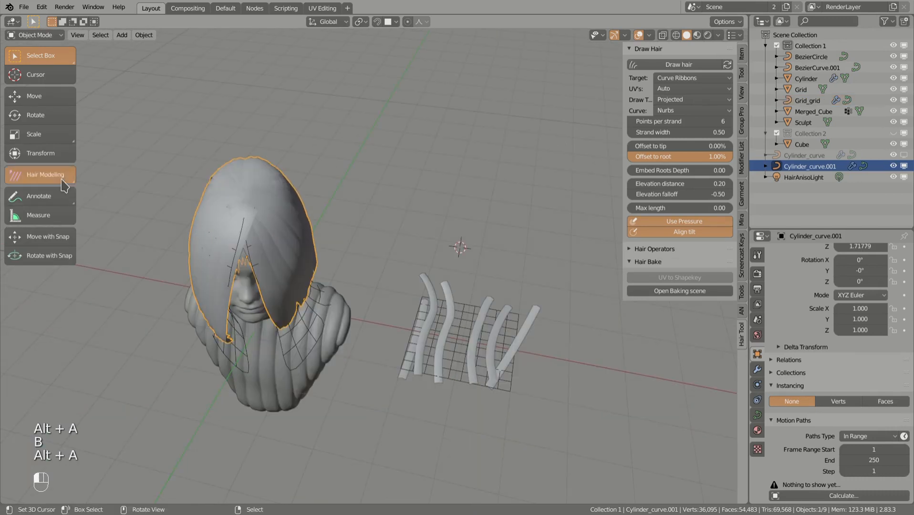
middle_drag(422, 382, 439, 356)
key(b)
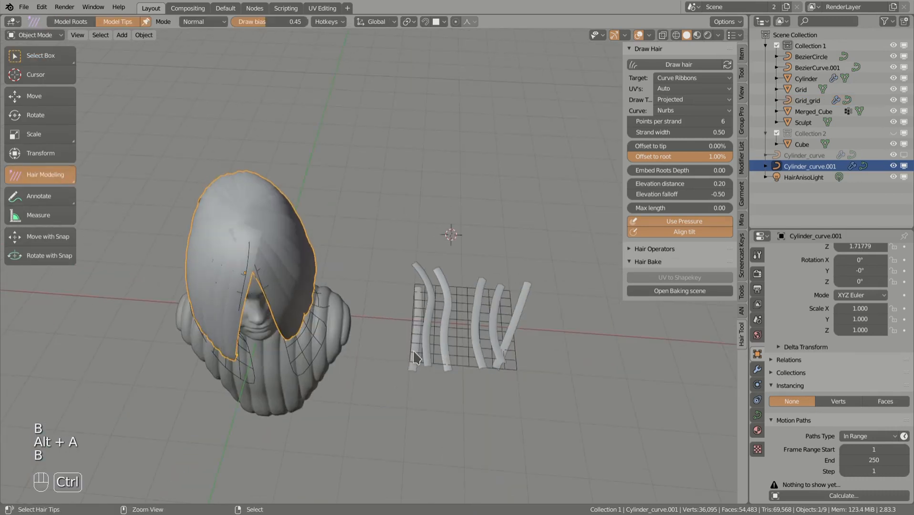